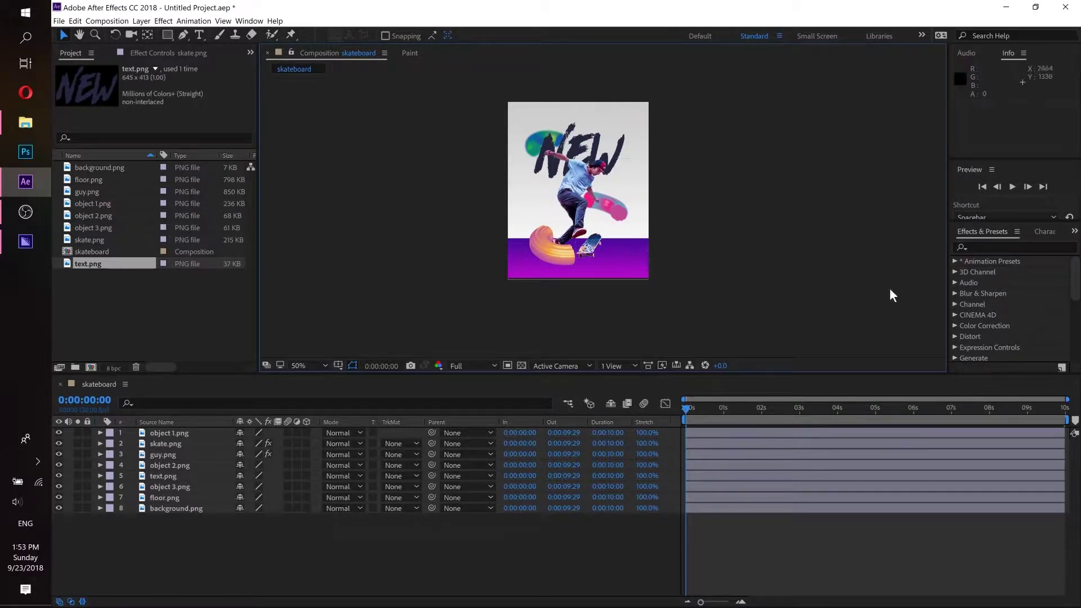
Play a preview of the skateboard composition's animation and stop it.
left_click(1014, 187)
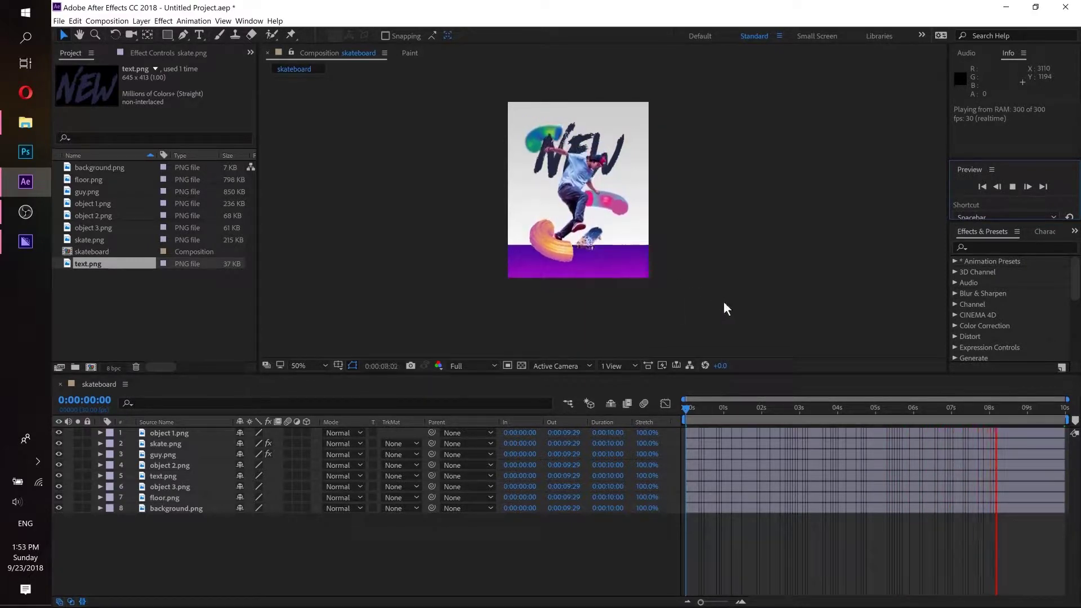
key("space")
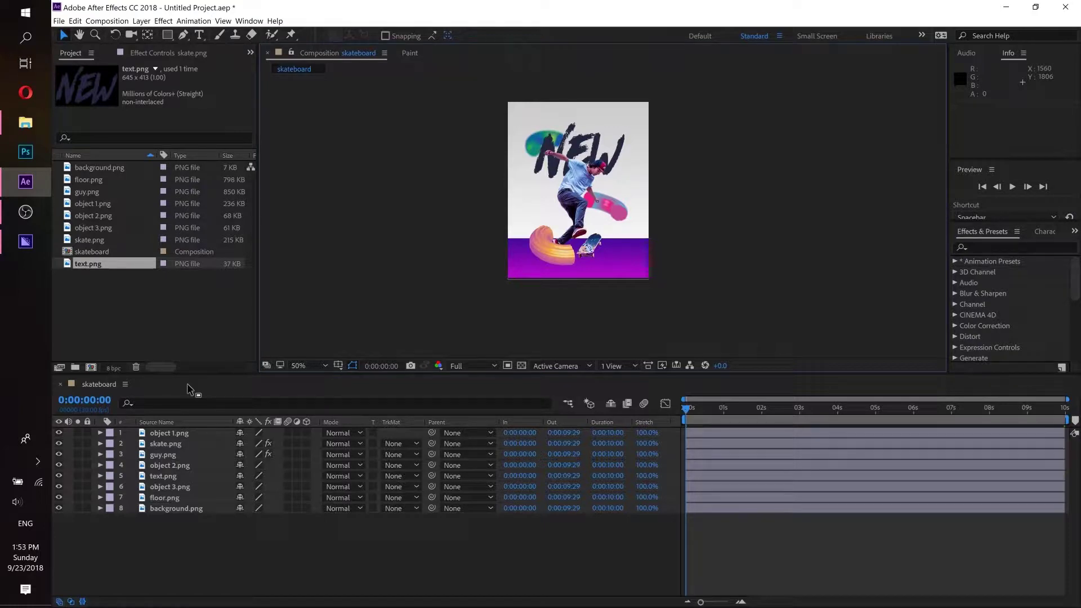
Create a new composition named shorter with a duration of 6 seconds.
left_click(107, 21)
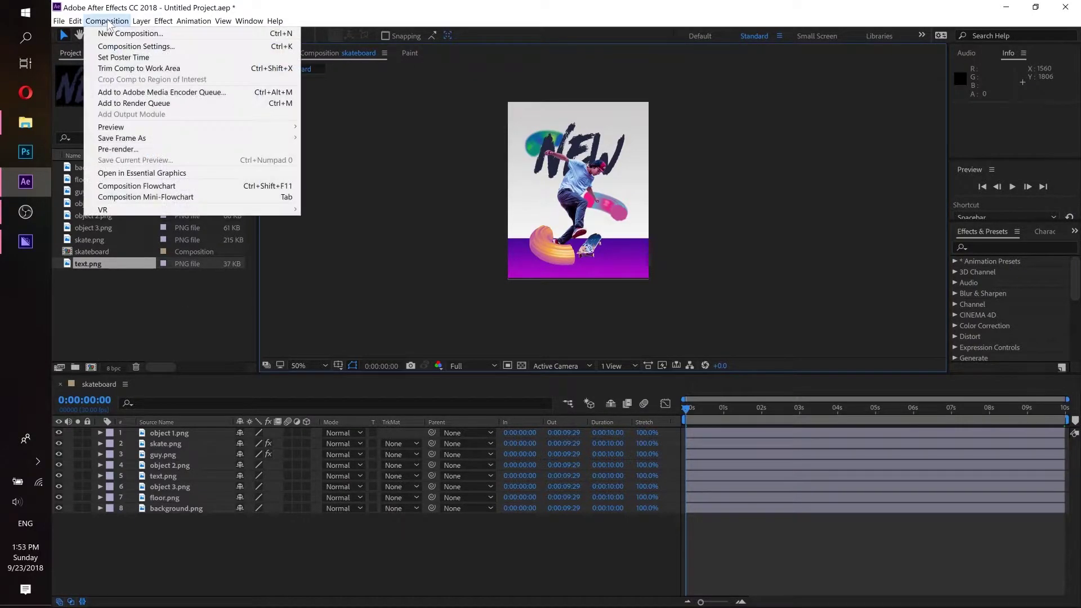
left_click(116, 34)
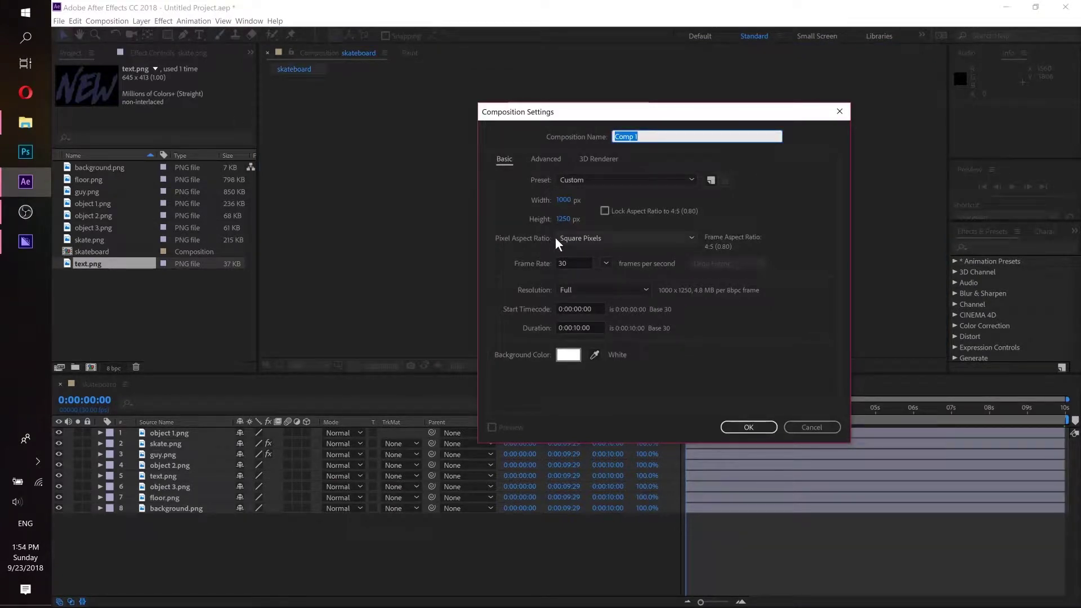
type("shorter")
left_click(580, 327)
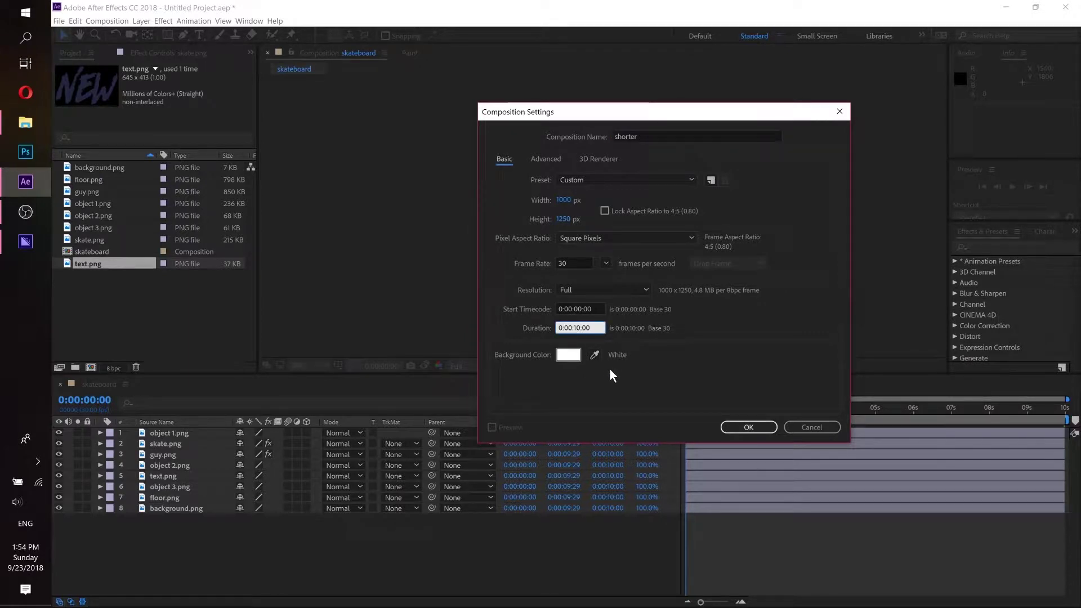
key("BackSpace")
type("6")
left_click(739, 427)
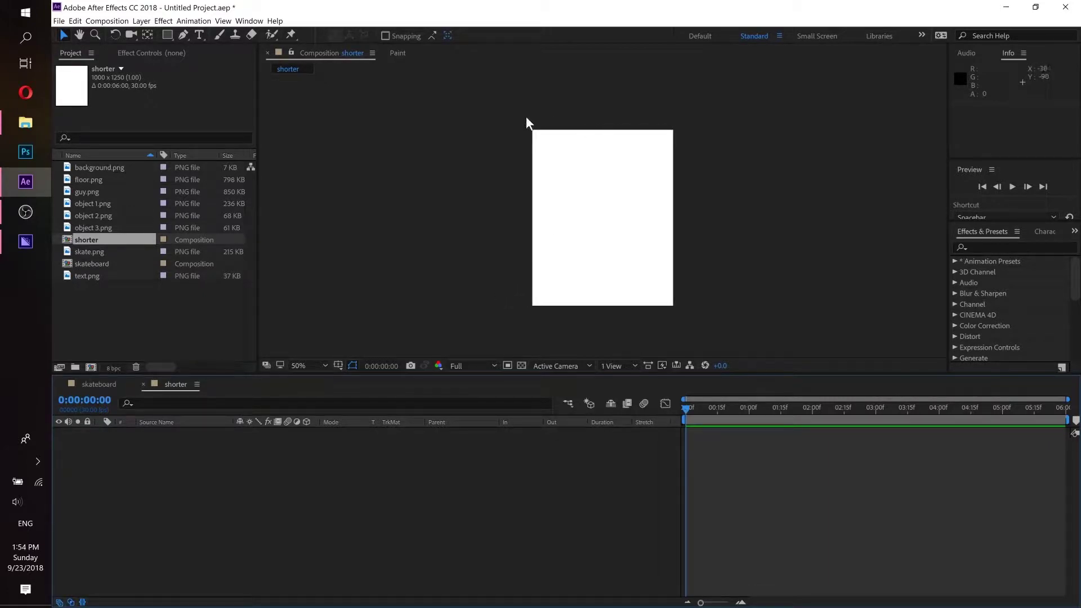
Place the skateboard composition as a layer in the shorter composition's timeline.
left_click(100, 385)
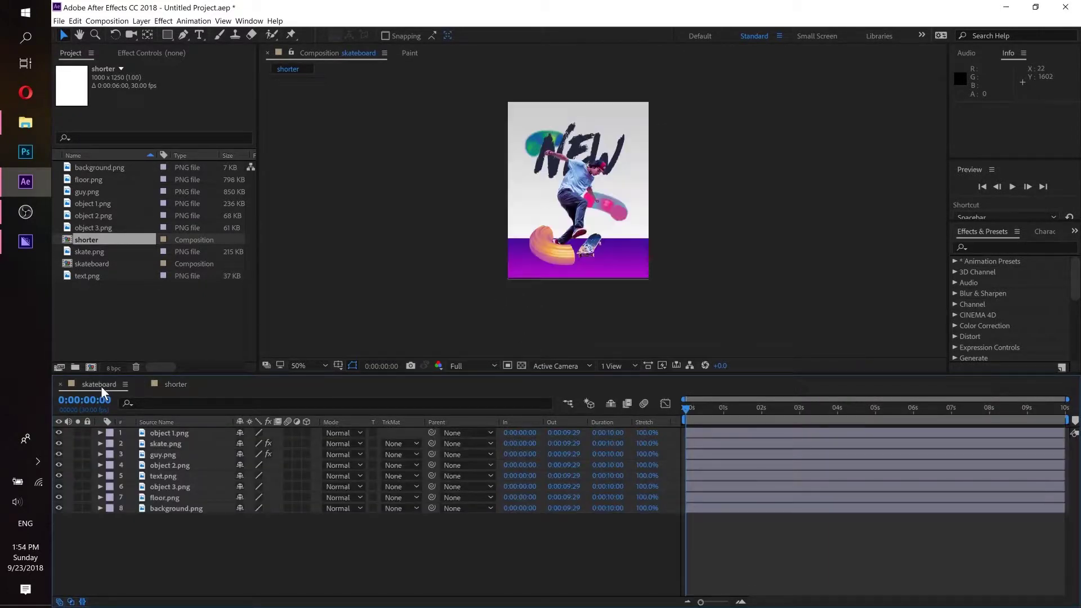
left_click(178, 385)
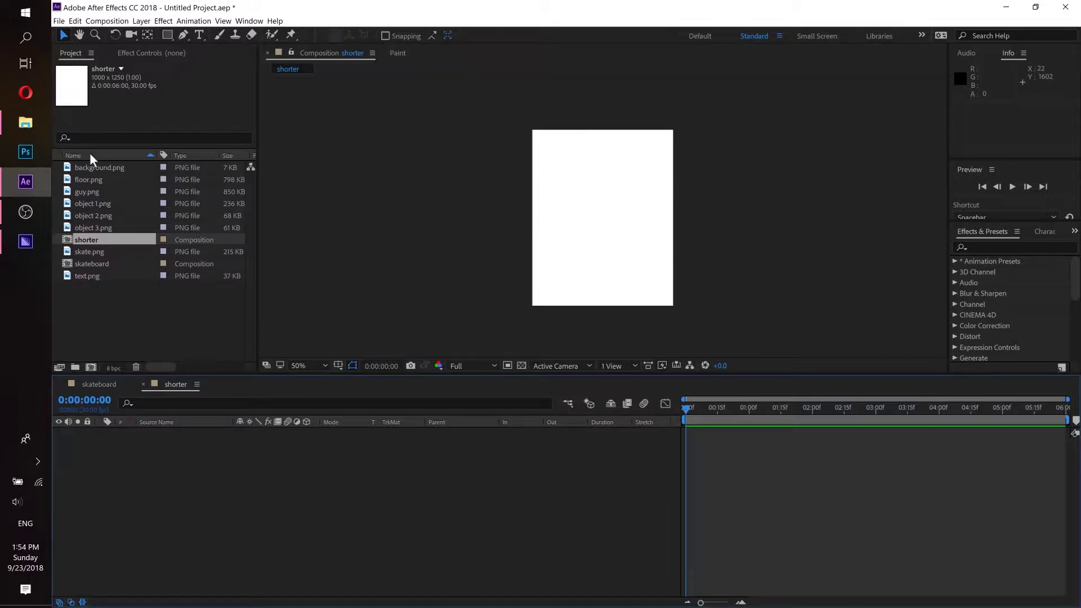
left_click(96, 264)
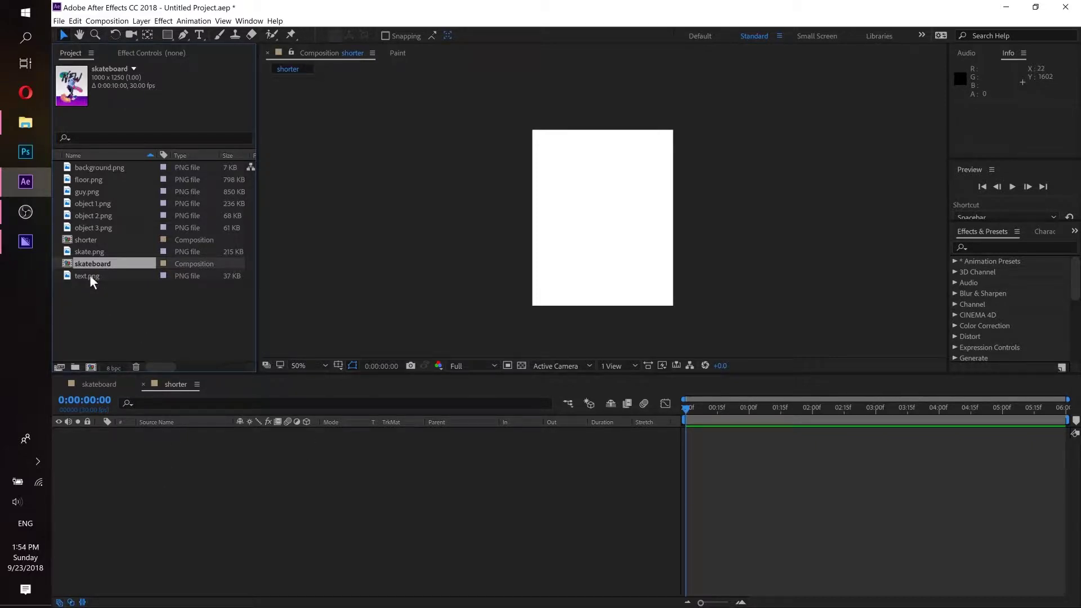
left_click_drag(92, 263, 141, 471)
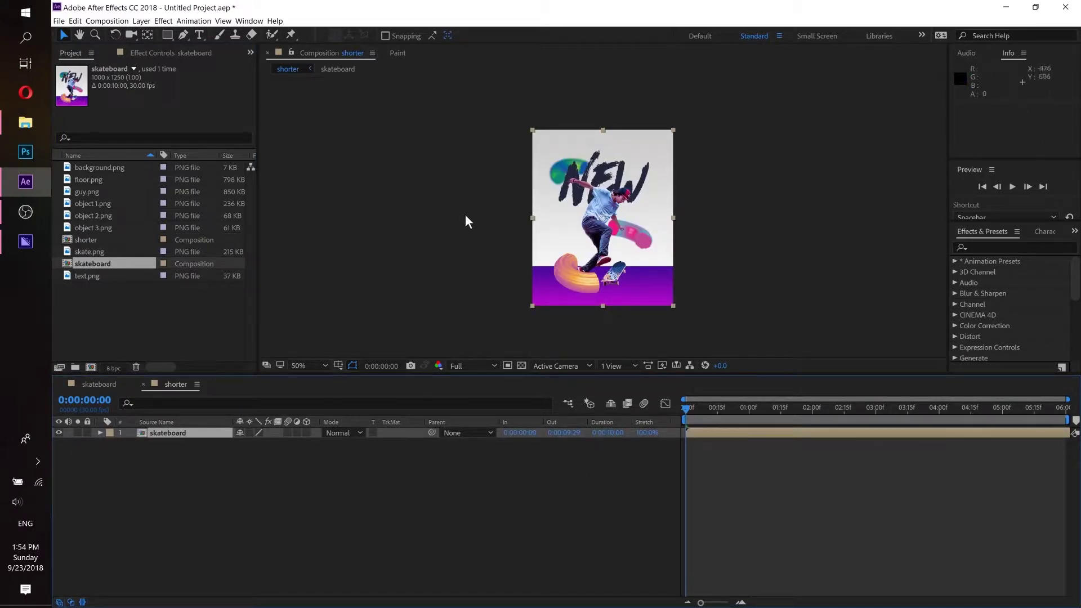
Open the nested skateboard composition to inspect its layers, and close it to return to the shorter composition.
double_click(160, 431)
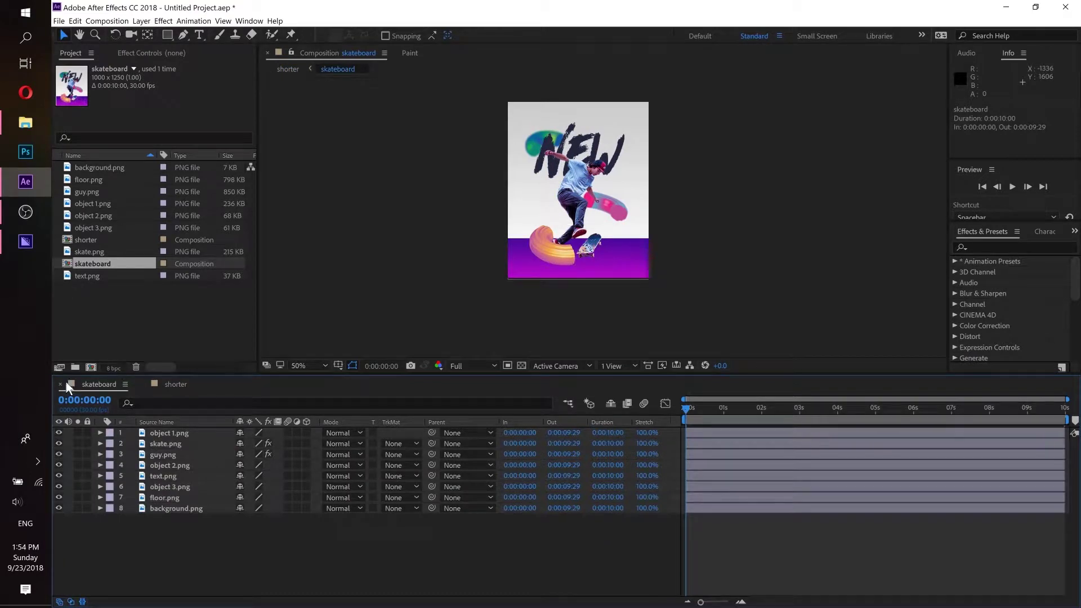
left_click(59, 383)
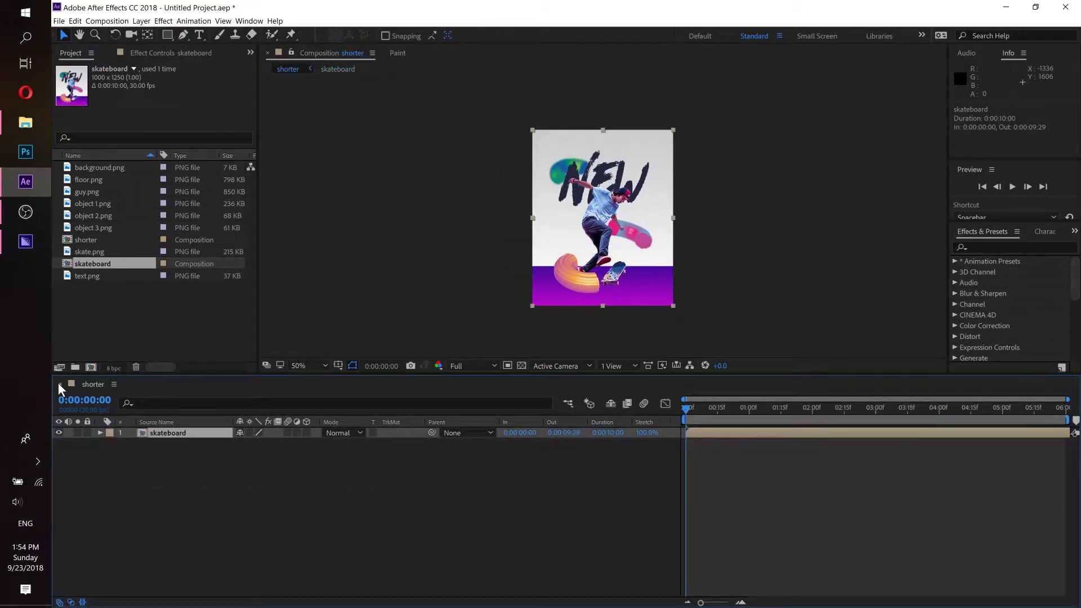
double_click(161, 432)
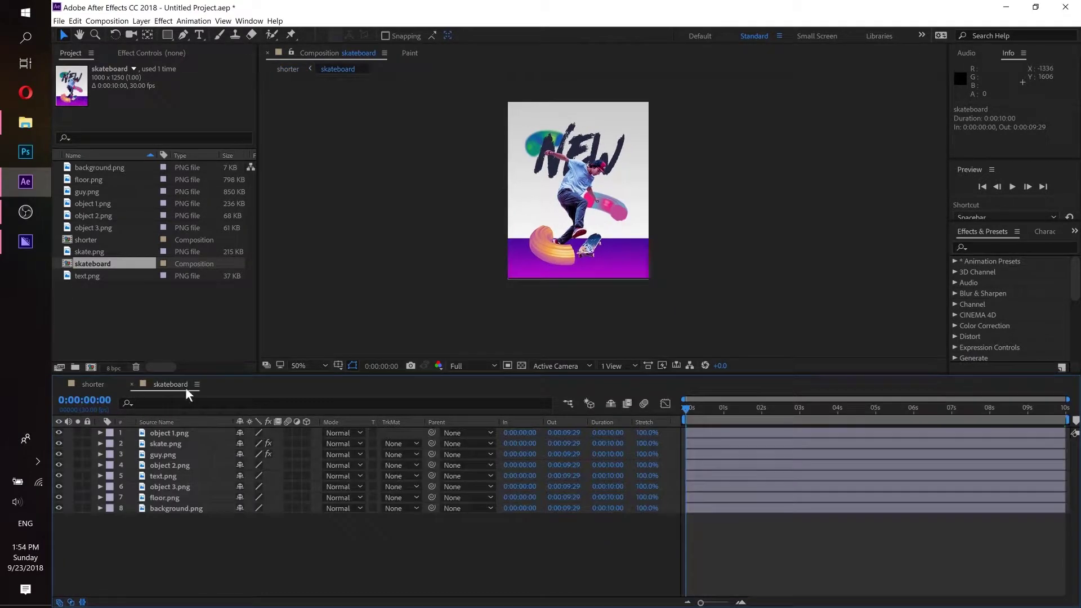
left_click(132, 384)
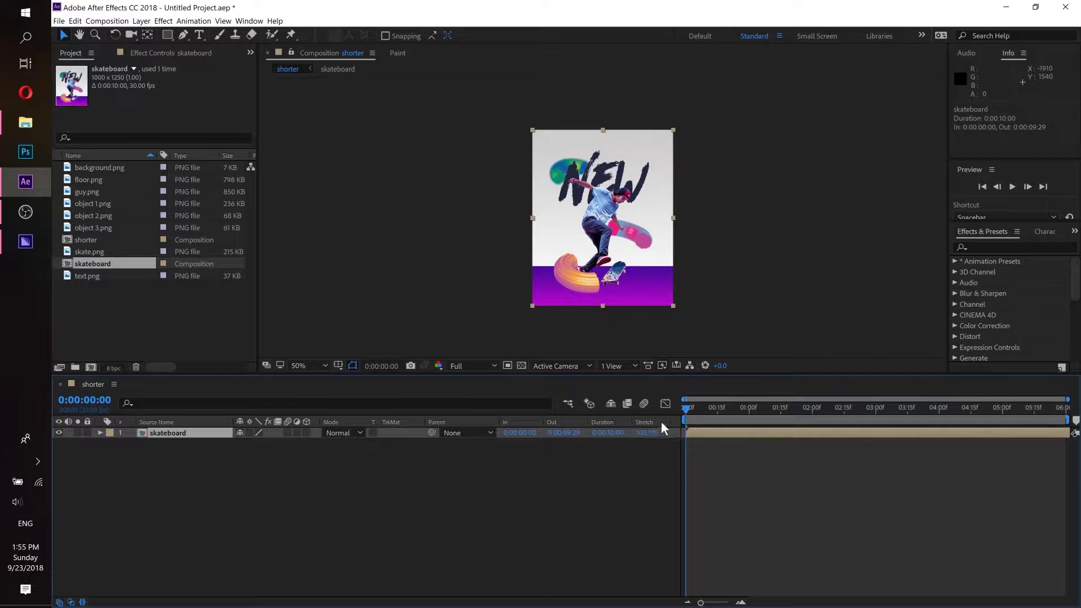
Hide and show again the timeline's layer switches, transfer controls and in/out/duration/stretch columns.
left_click(59, 602)
left_click(71, 602)
left_click(83, 602)
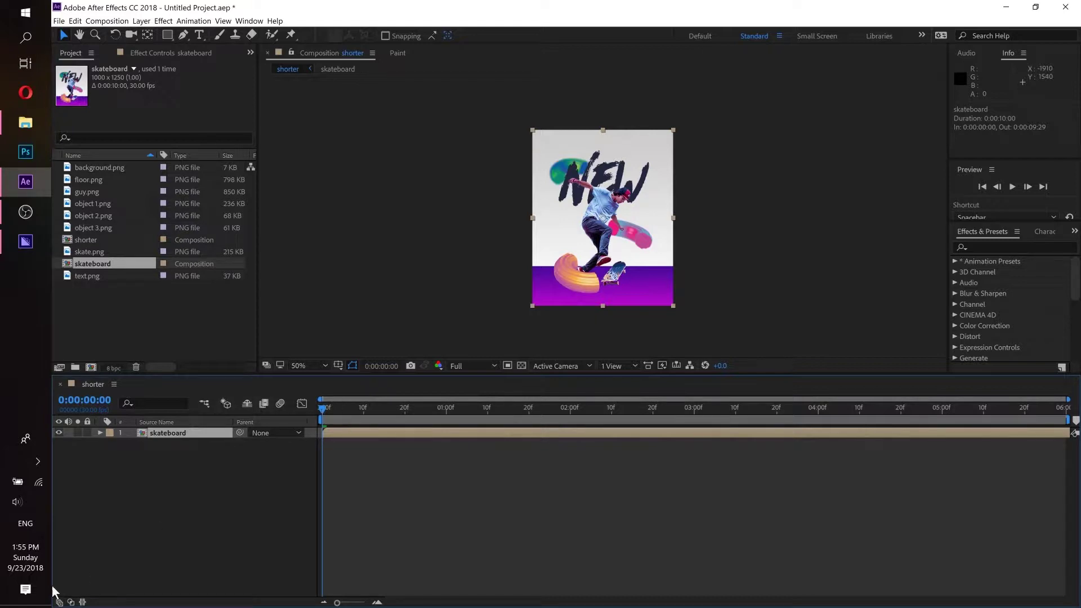
left_click(59, 602)
left_click(71, 602)
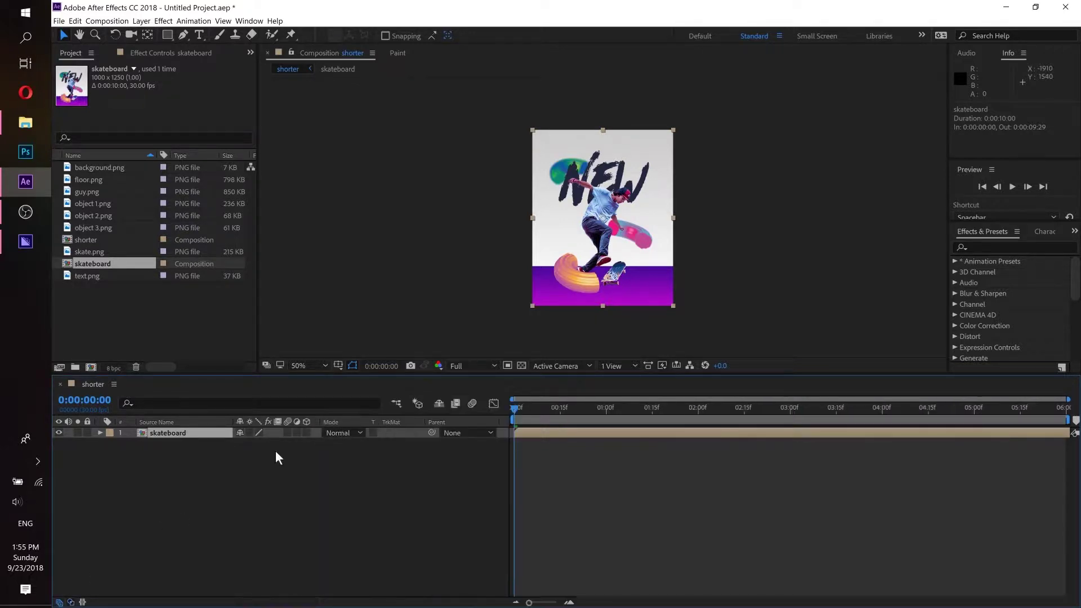
left_click(83, 602)
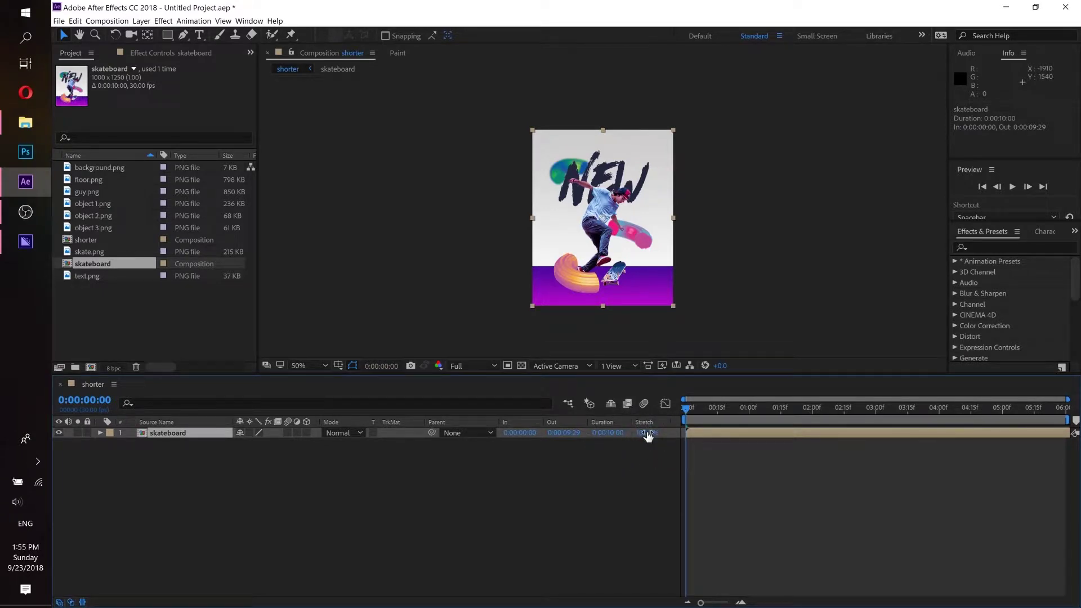
Set the skateboard layer's time stretch factor to 50% and preview the sped-up animation.
left_click_drag(648, 435, 572, 438)
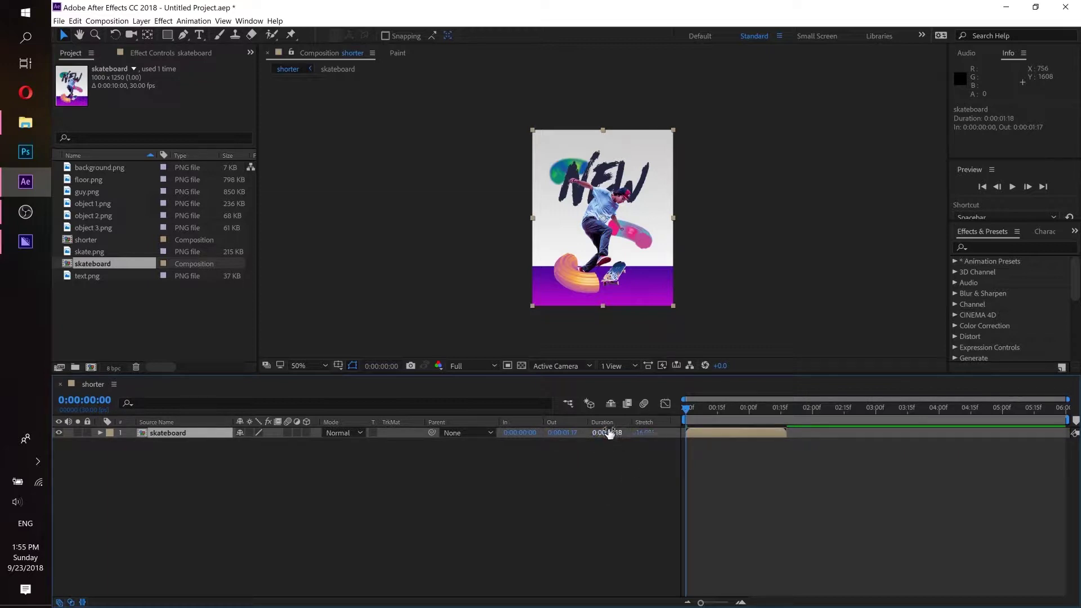
left_click(643, 434)
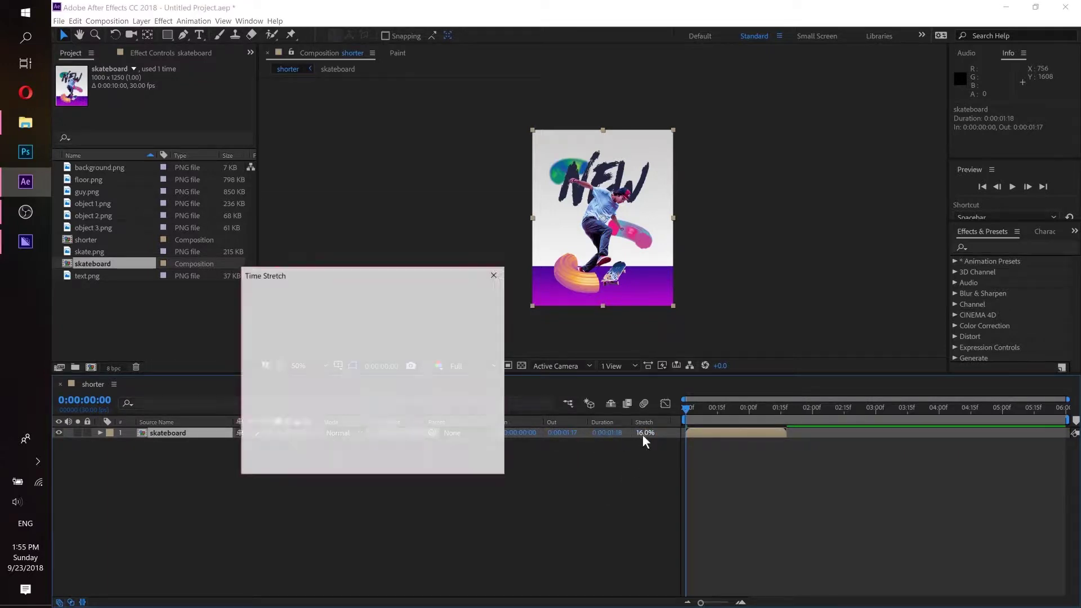
type("50")
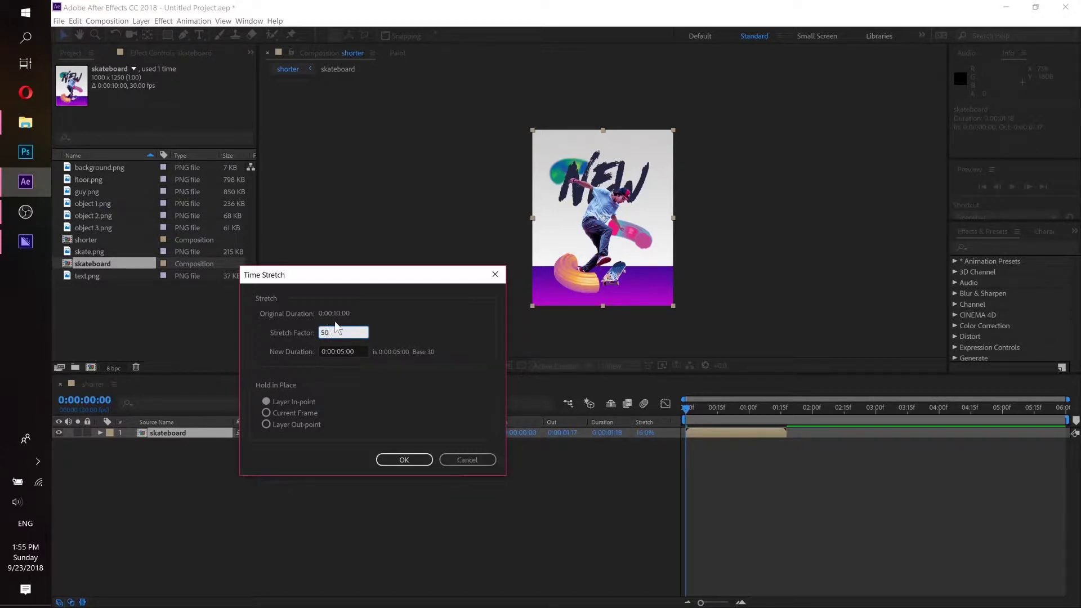
left_click(417, 461)
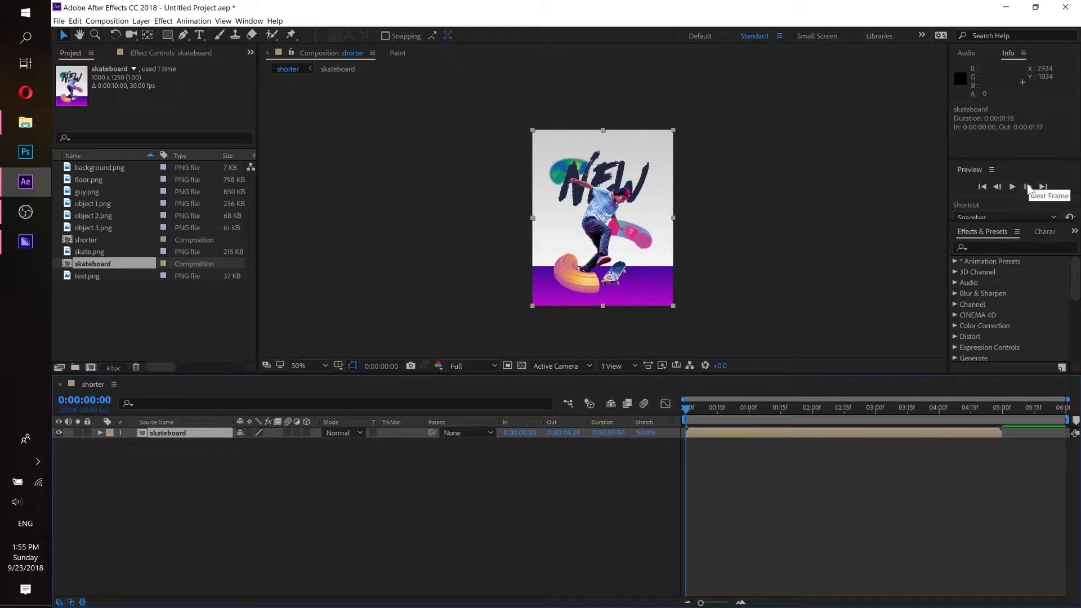
left_click(1011, 187)
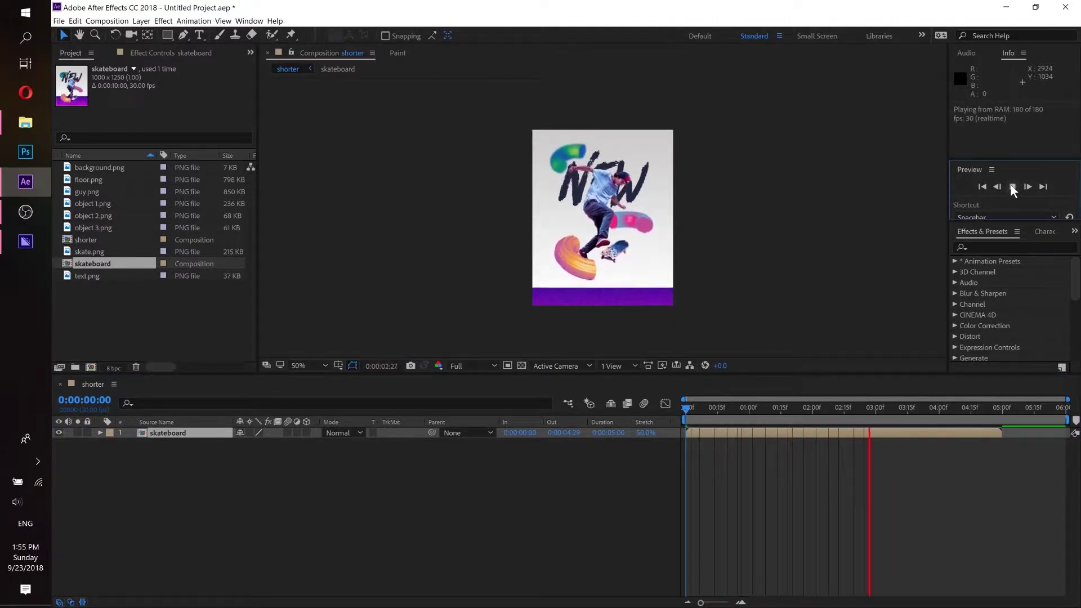
left_click(1011, 187)
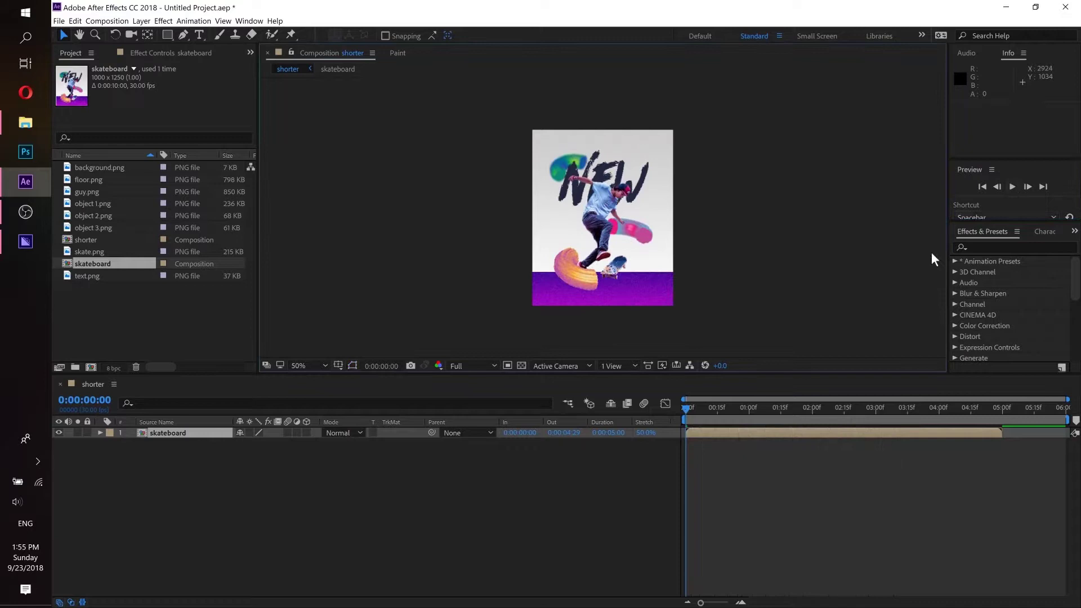
Set the skateboard layer's time stretch factor to 60%, preview the animation, and deselect the layer.
left_click(639, 433)
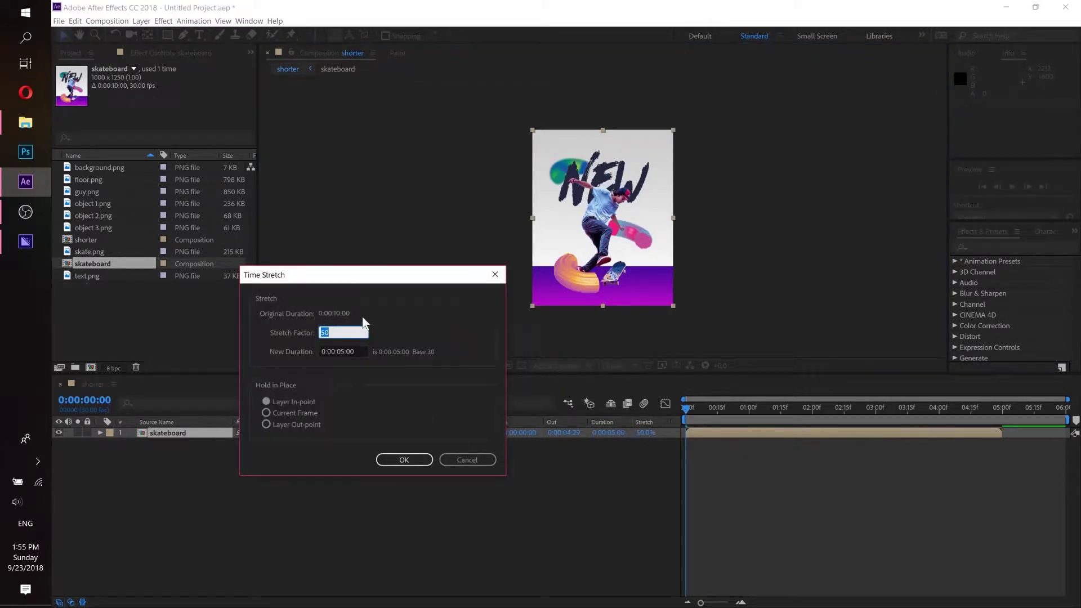
type("60")
left_click(402, 461)
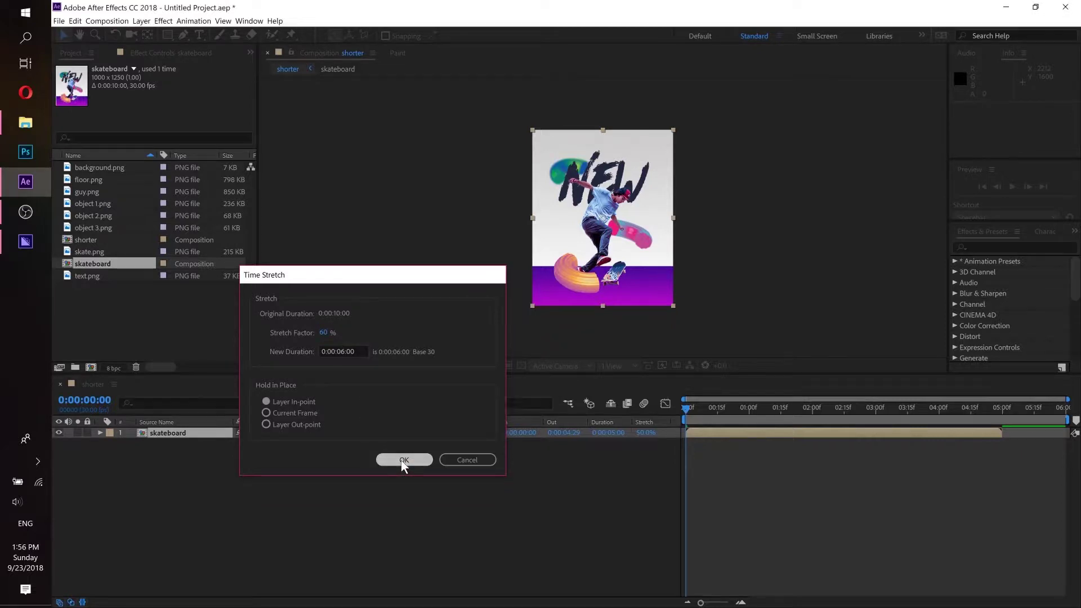
key("space")
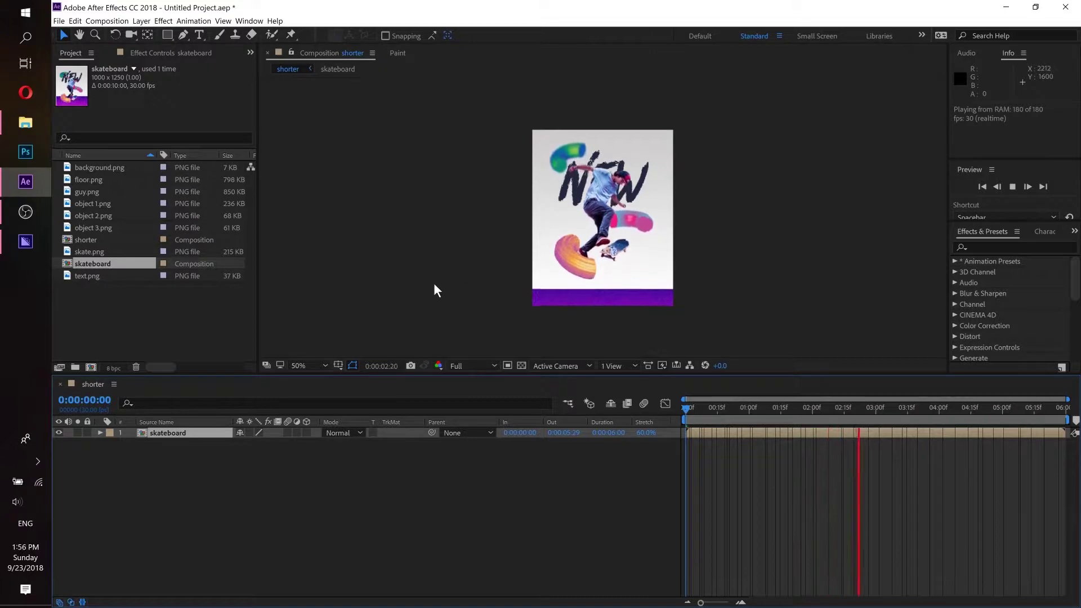
key("space")
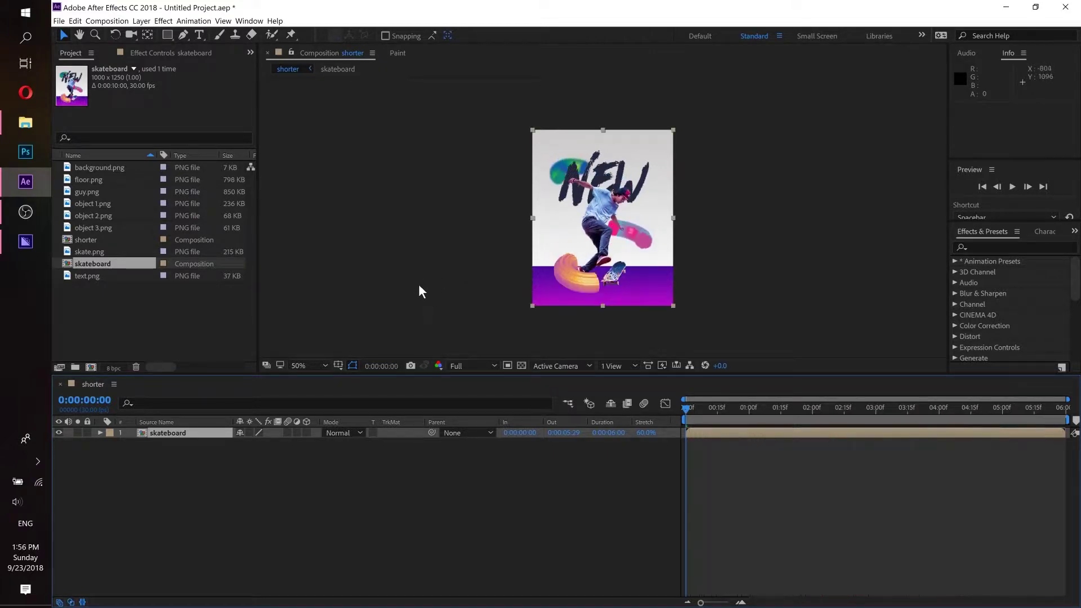
left_click(408, 275)
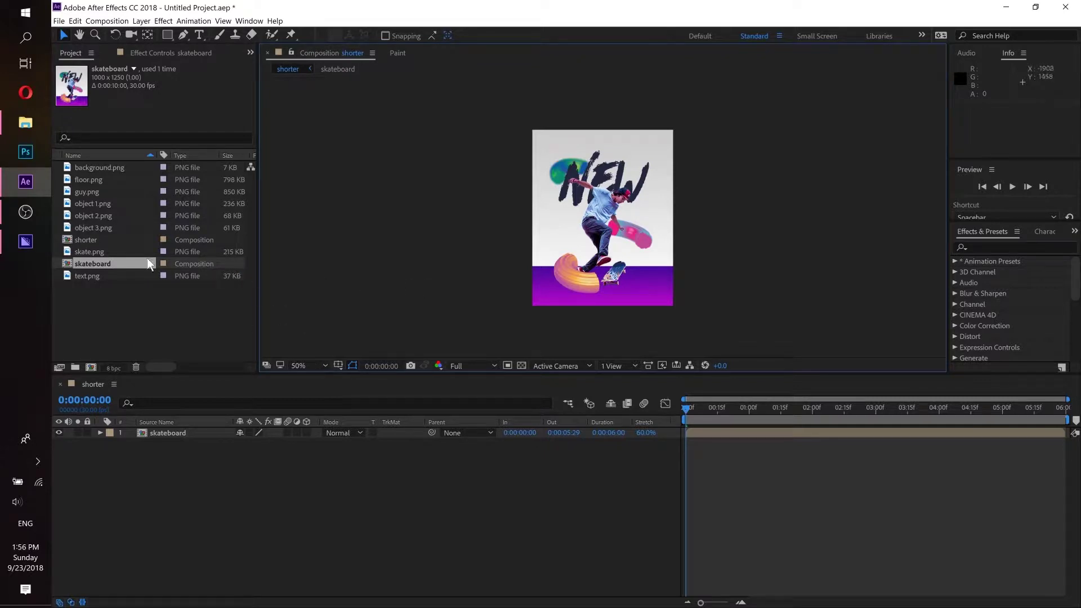
Switch to Adobe Media Encoder to look at its queue, and return to After Effects.
left_click(24, 243)
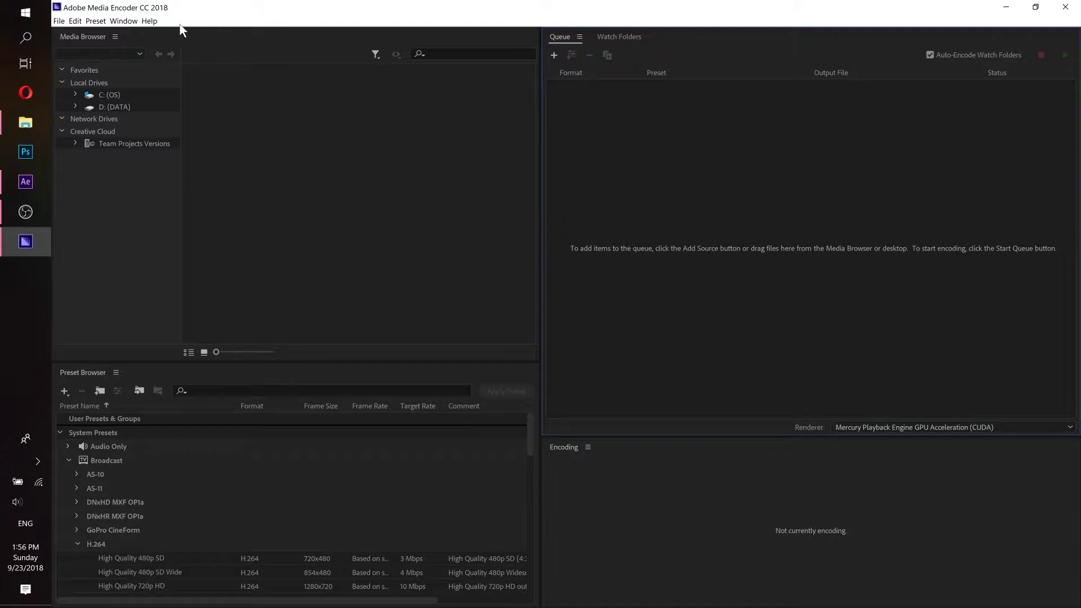
left_click(15, 188)
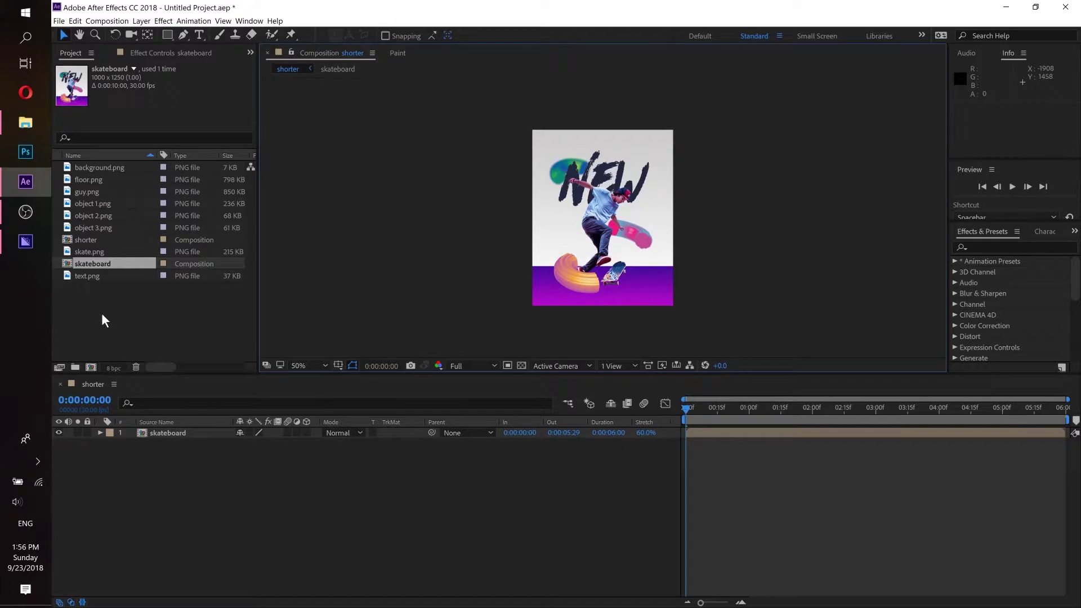
left_click(32, 245)
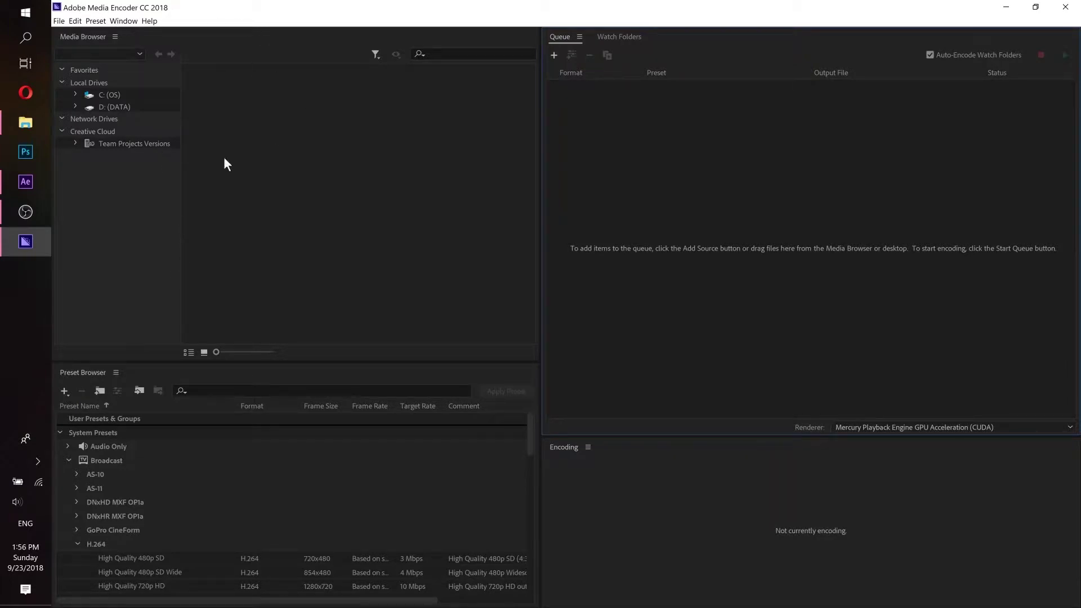
left_click(33, 179)
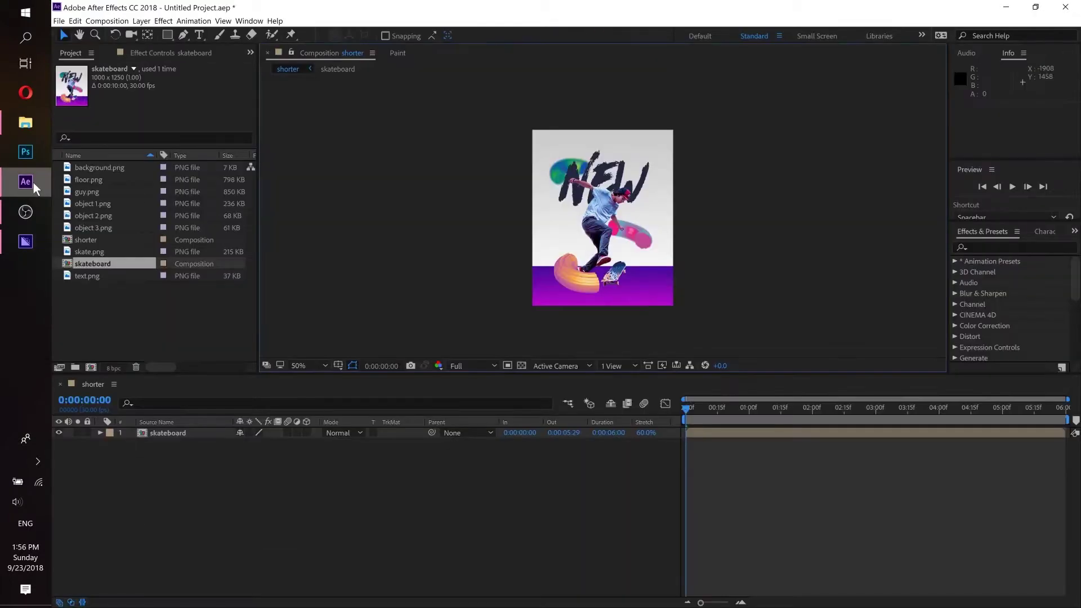
left_click(106, 22)
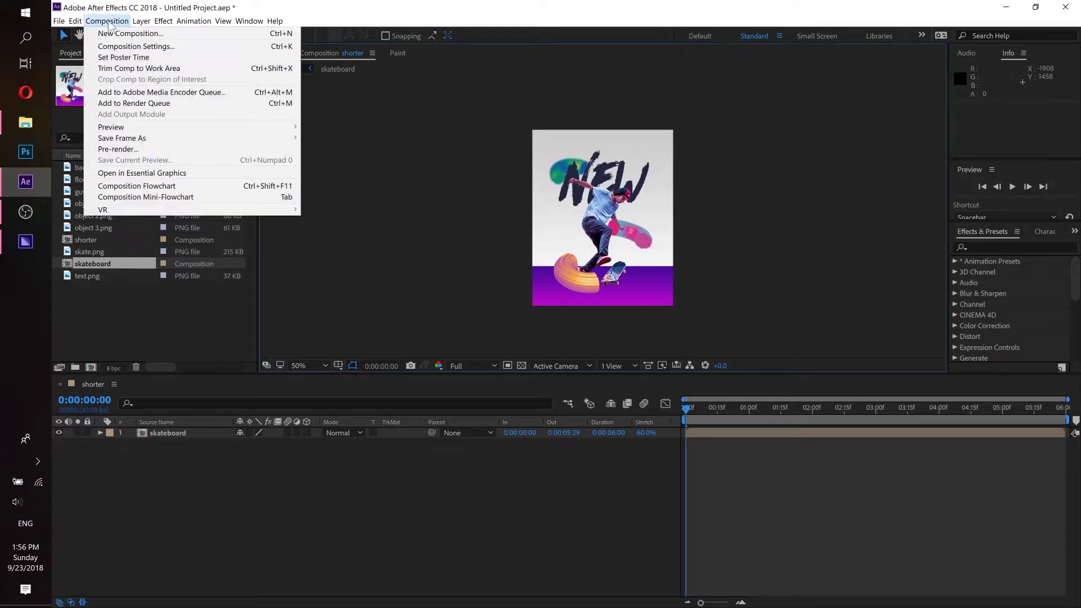
left_click(294, 6)
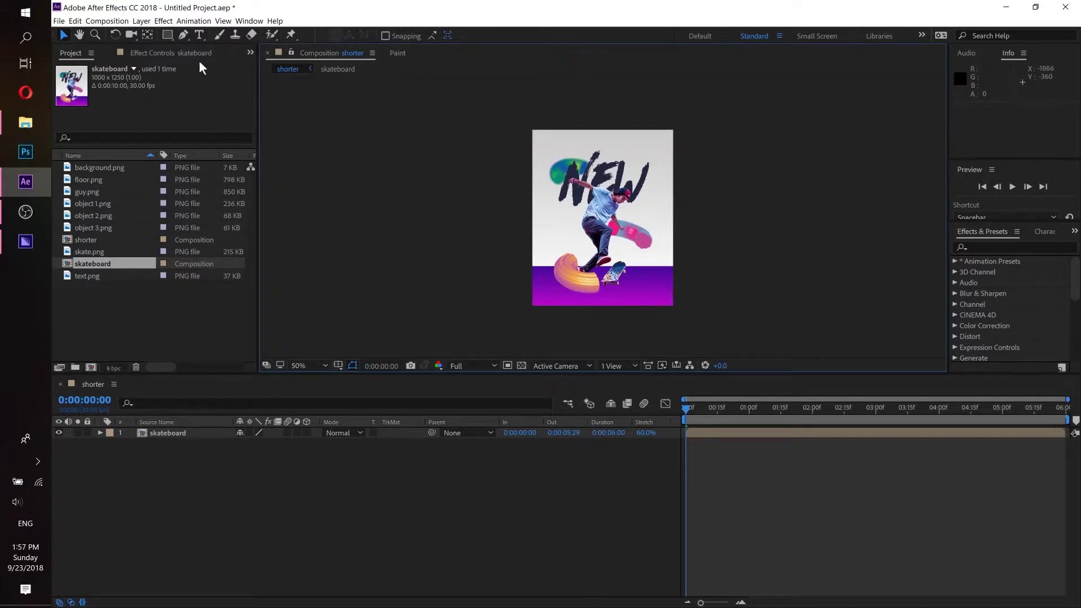
left_click(107, 23)
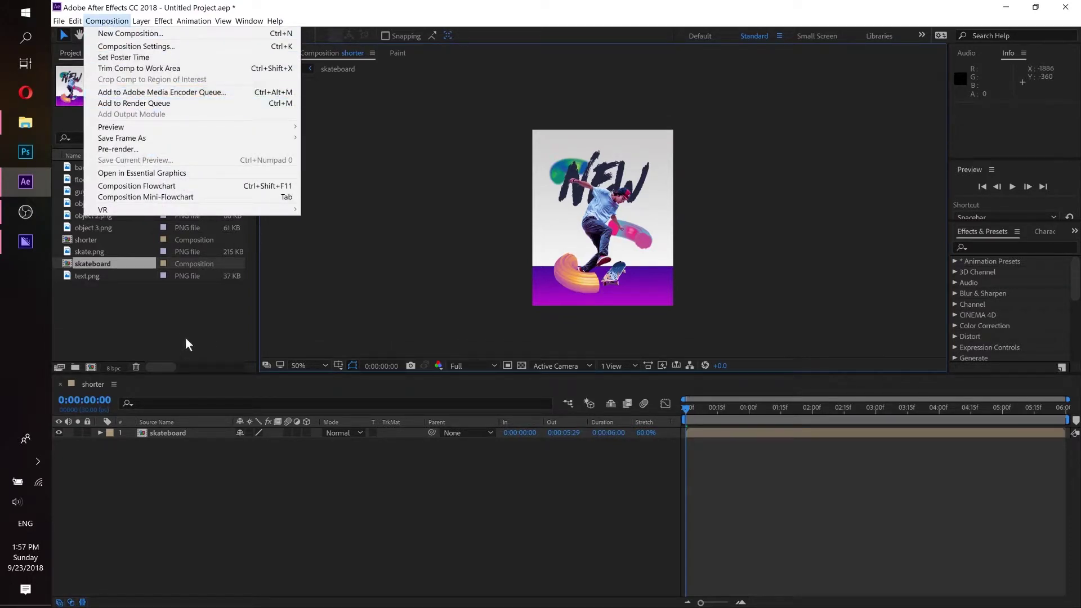
left_click(134, 317)
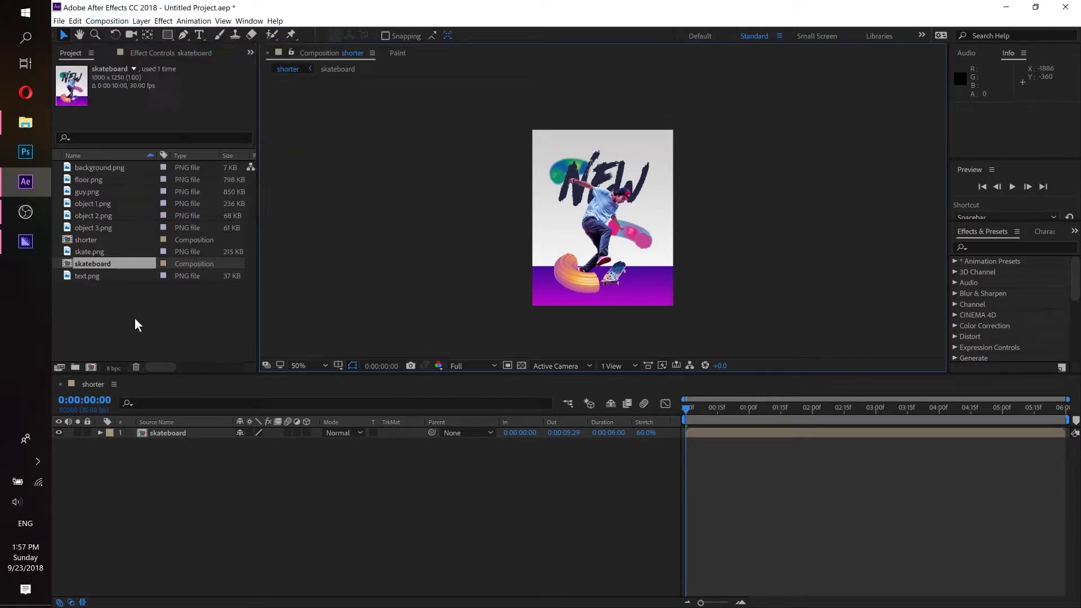
left_click(134, 318)
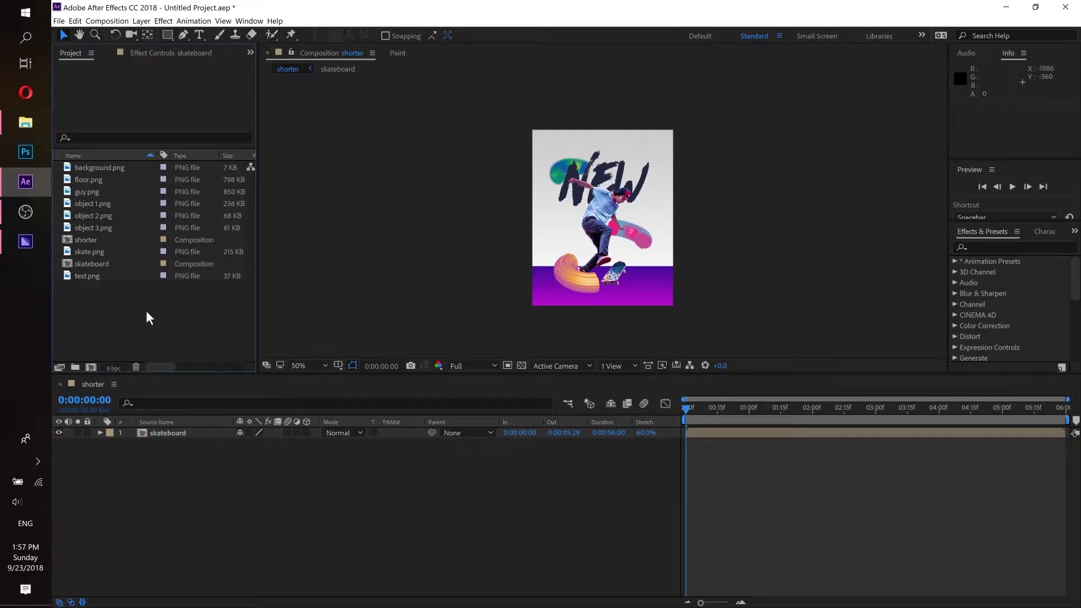
Open the skateboard composition to look at its layers, and return to the shorter composition.
double_click(93, 264)
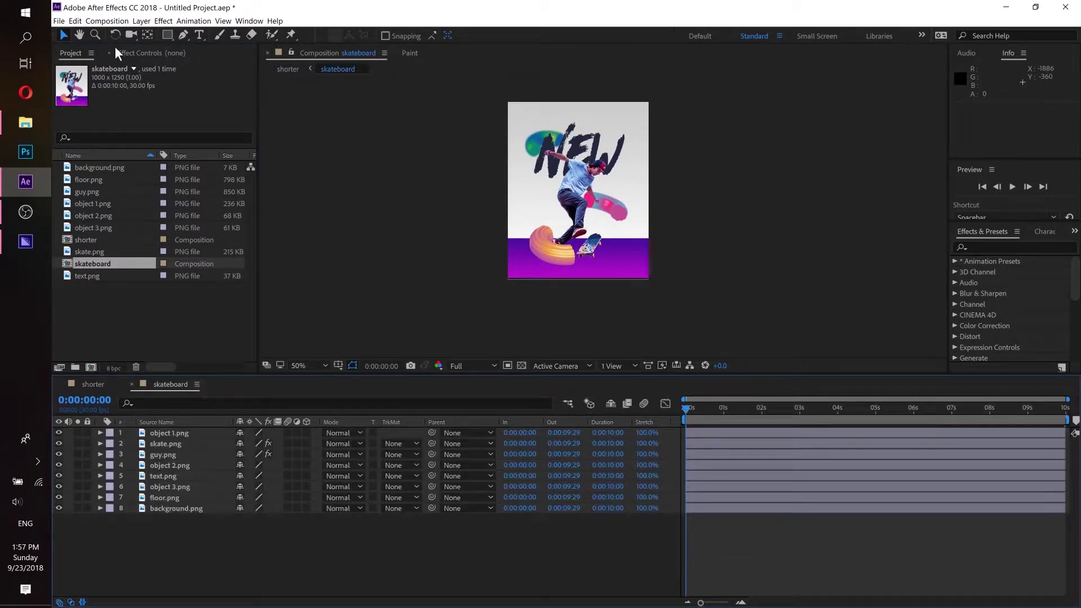
left_click(111, 22)
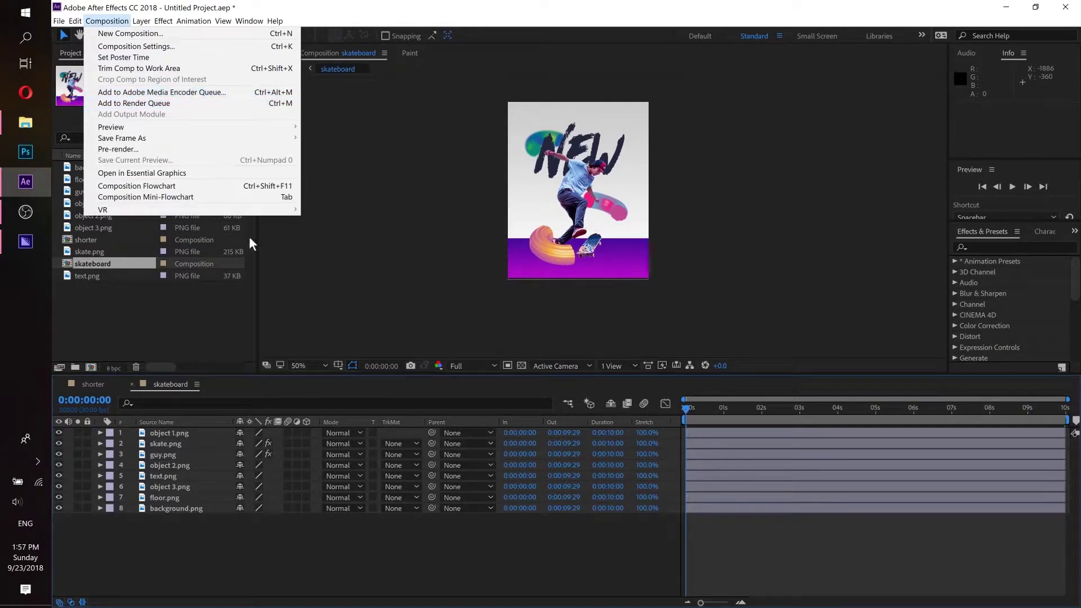
left_click(415, 280)
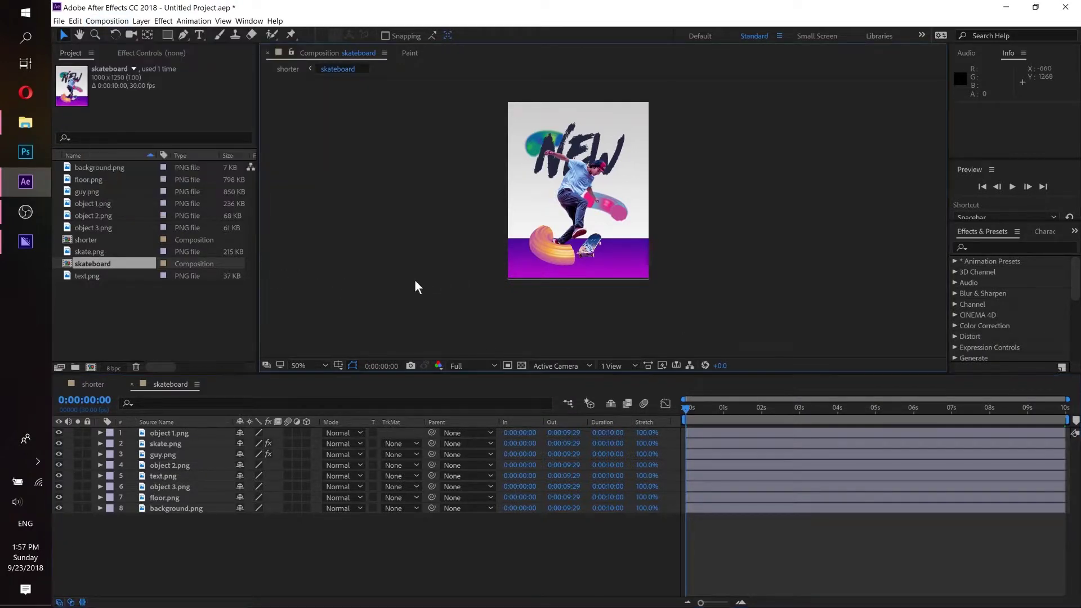
left_click(91, 385)
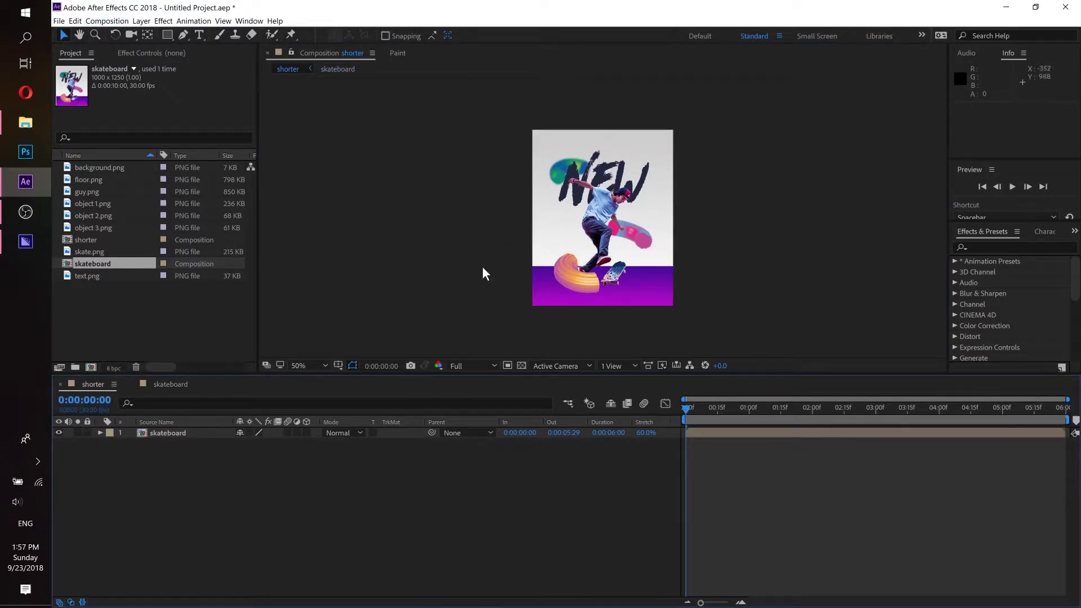
Set the shorter composition's preview resolution to Third, preview the animation, and inspect the image quality up close.
left_click(474, 367)
left_click(474, 367)
left_click(474, 366)
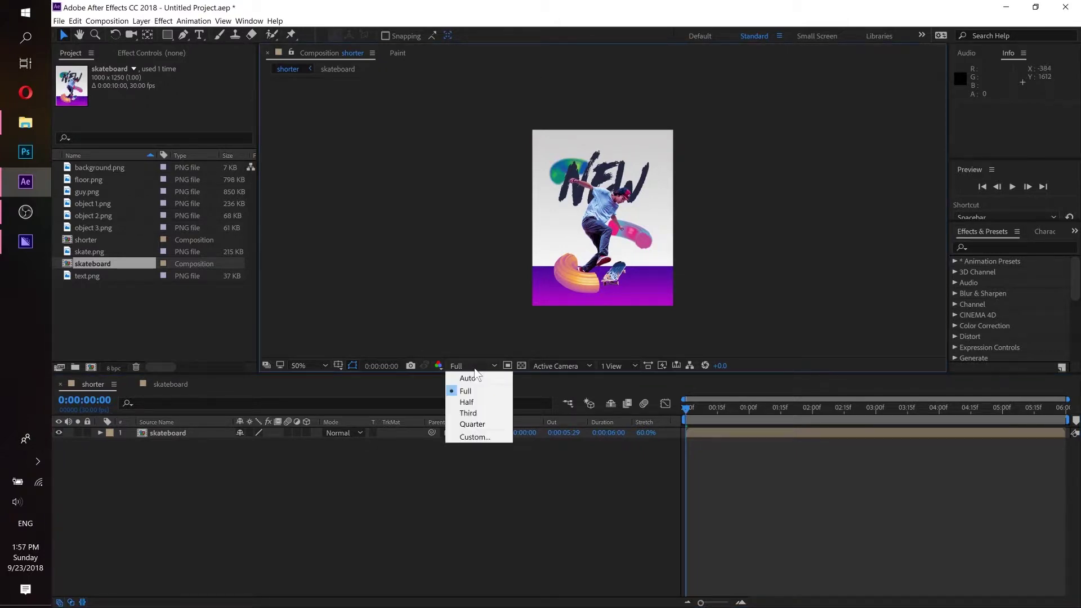
left_click(474, 366)
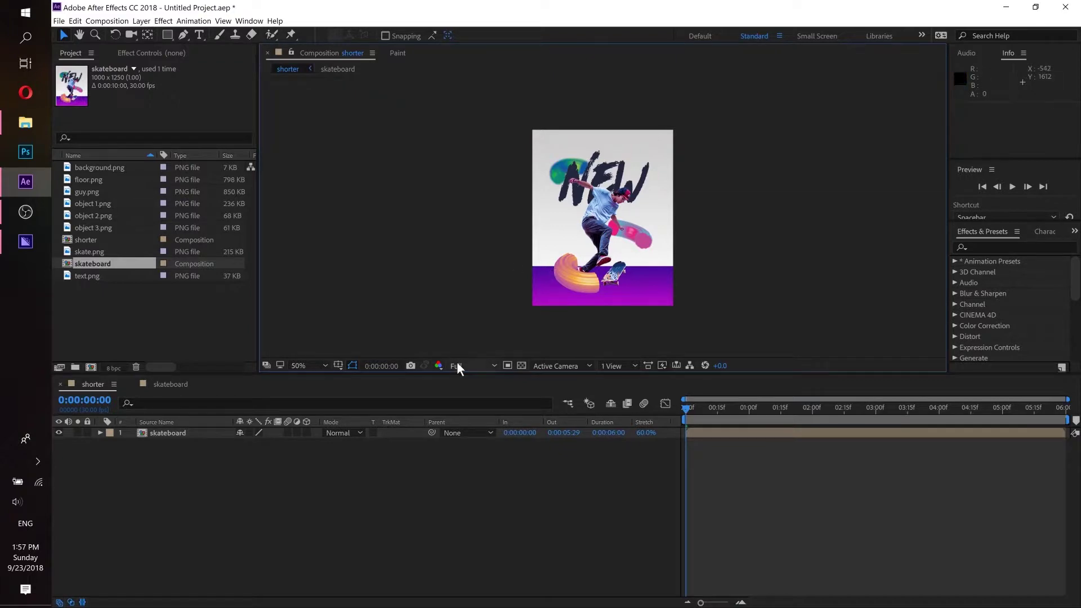
left_click(459, 365)
left_click(468, 412)
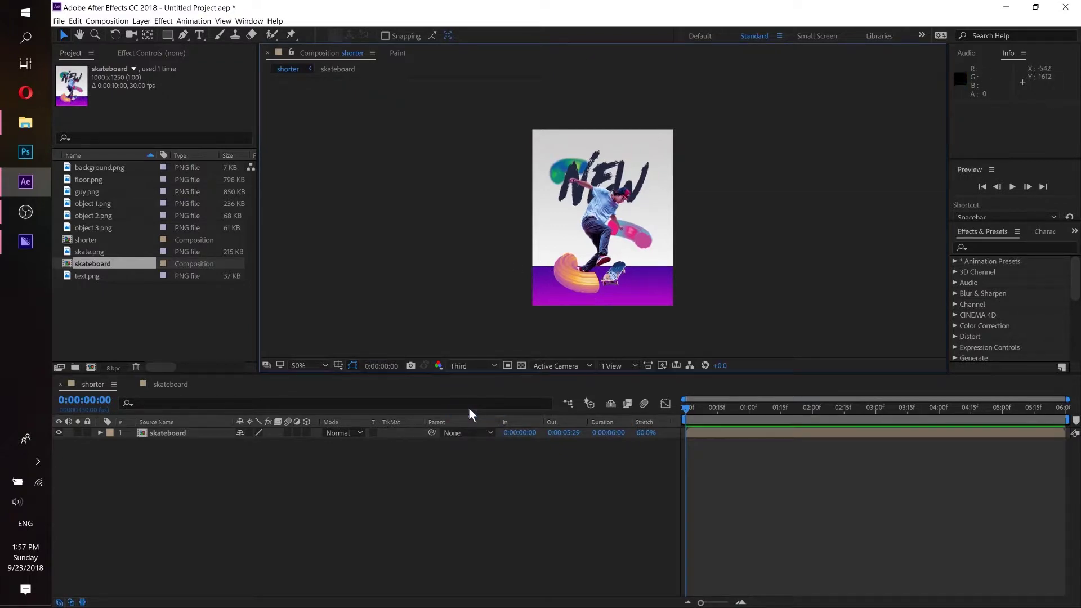
key("space")
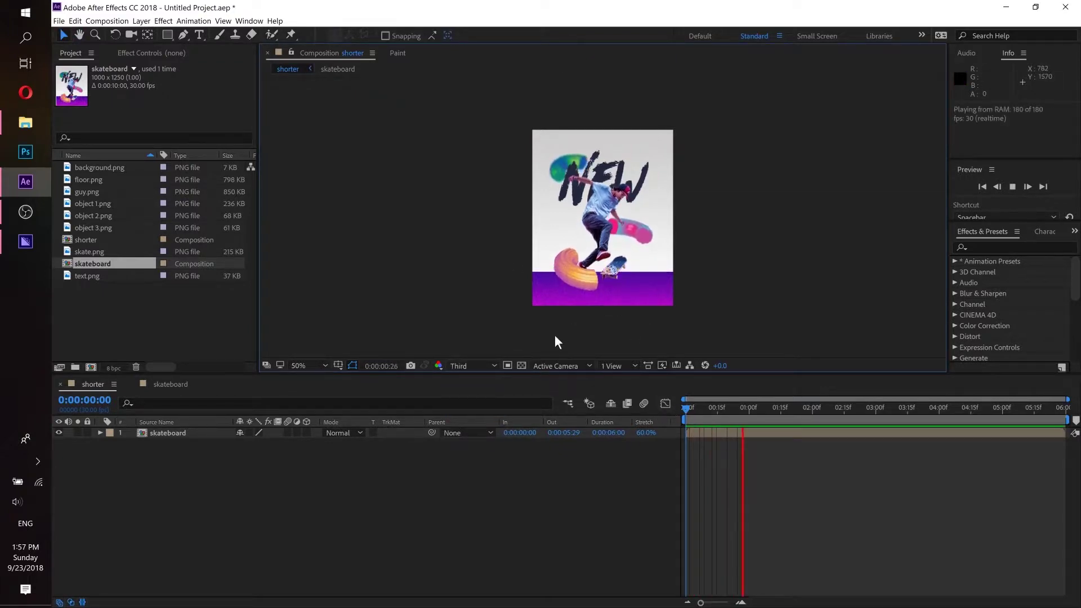
key("space")
scroll(566, 268, "up", 2)
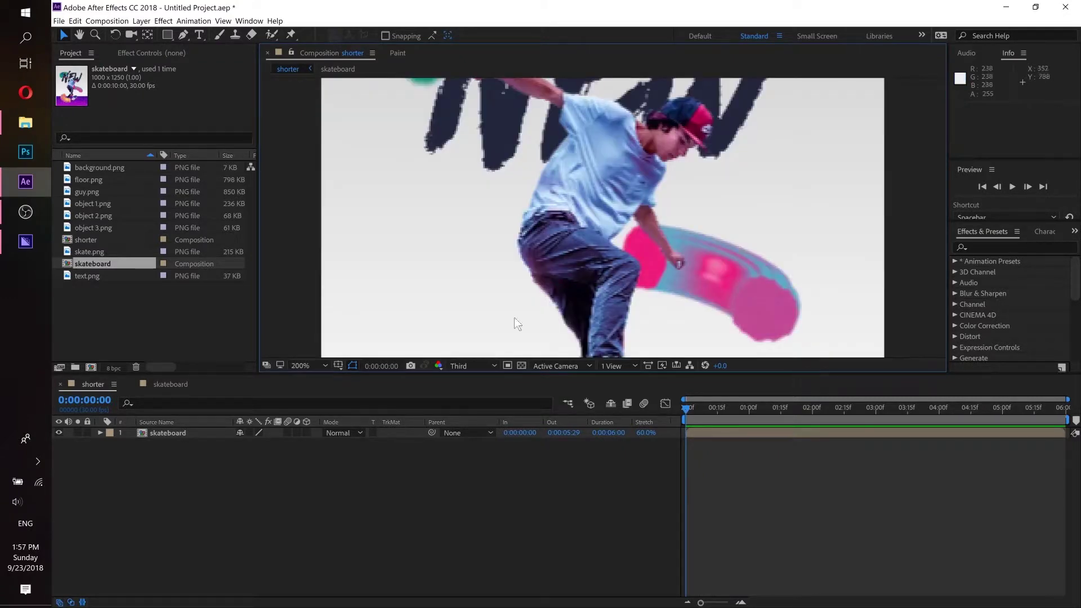
Set the preview resolution back to Full and compare the image quality up close and at 50% magnification.
left_click(465, 367)
left_click(470, 391)
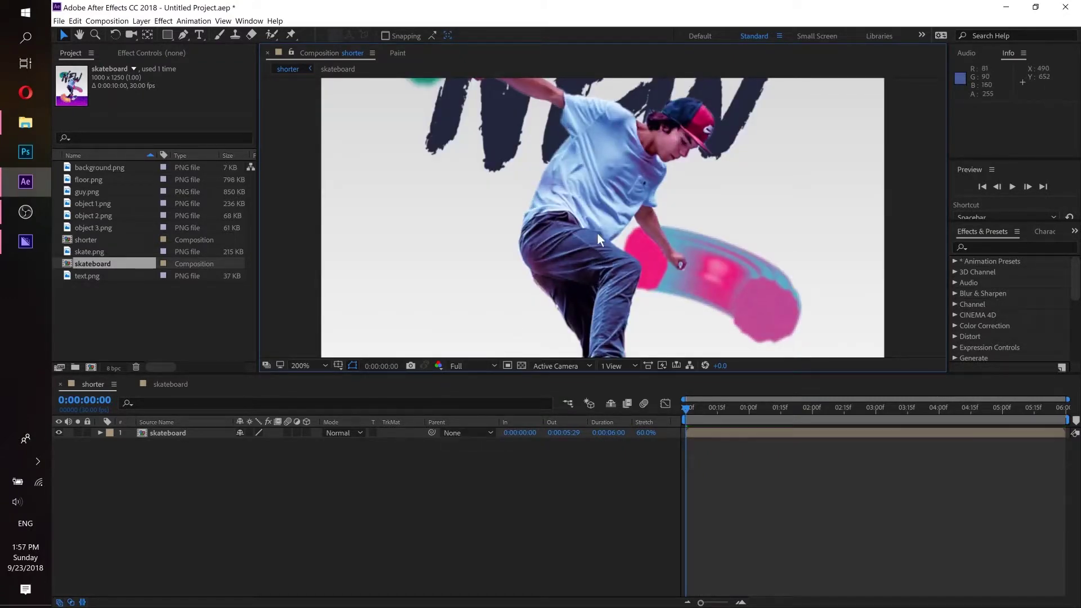
scroll(597, 232, "down", 1)
scroll(596, 232, "down", 1)
scroll(597, 232, "up", 1)
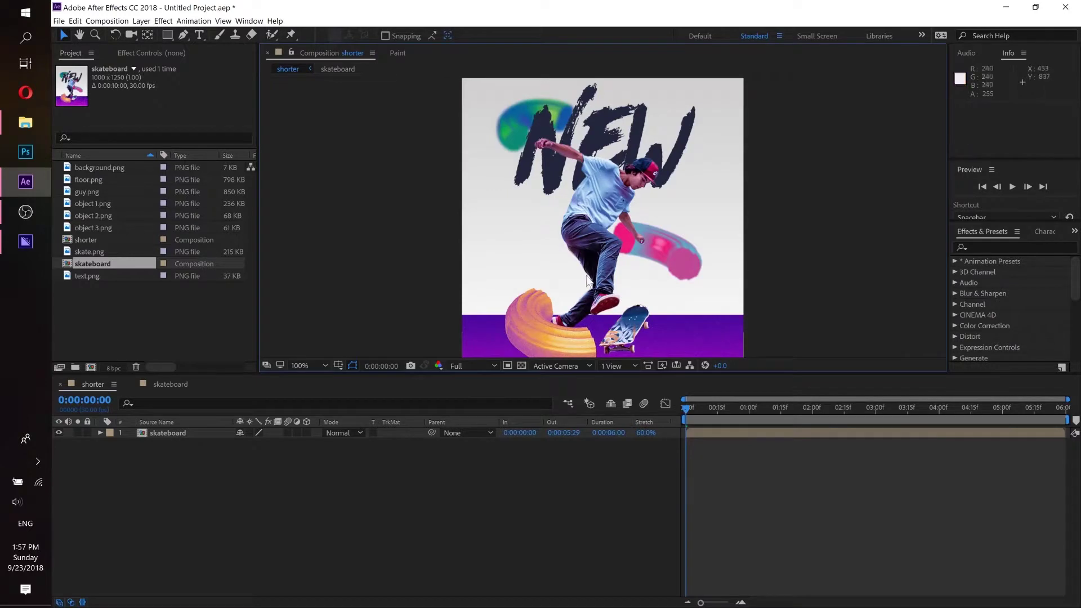
scroll(589, 265, "down", 1)
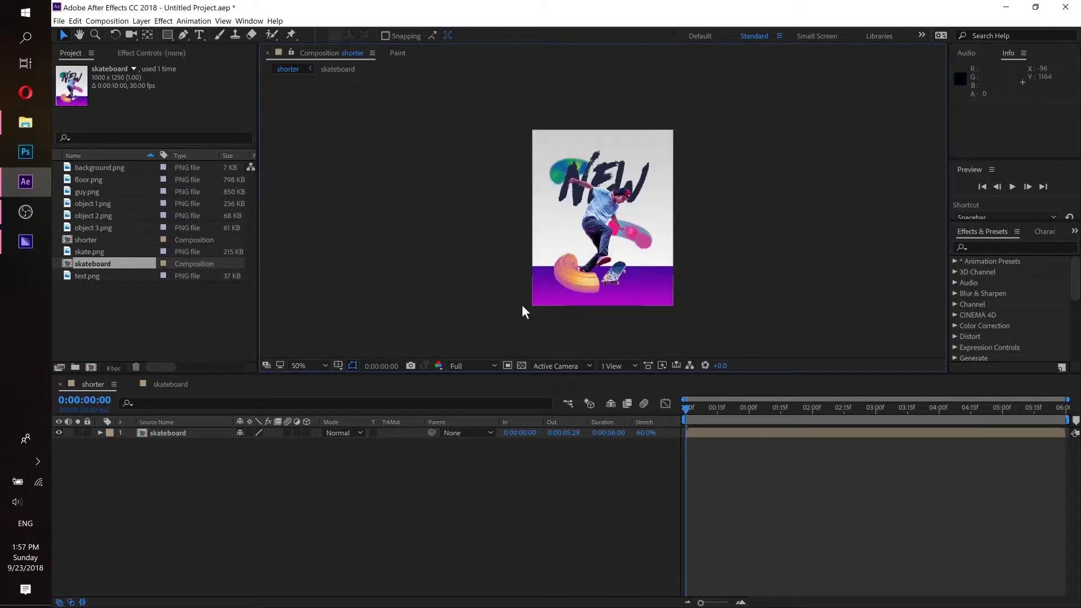
Set the preview resolution to Quarter, preview the animation, and restore the resolution to Full.
left_click(479, 364)
left_click(477, 419)
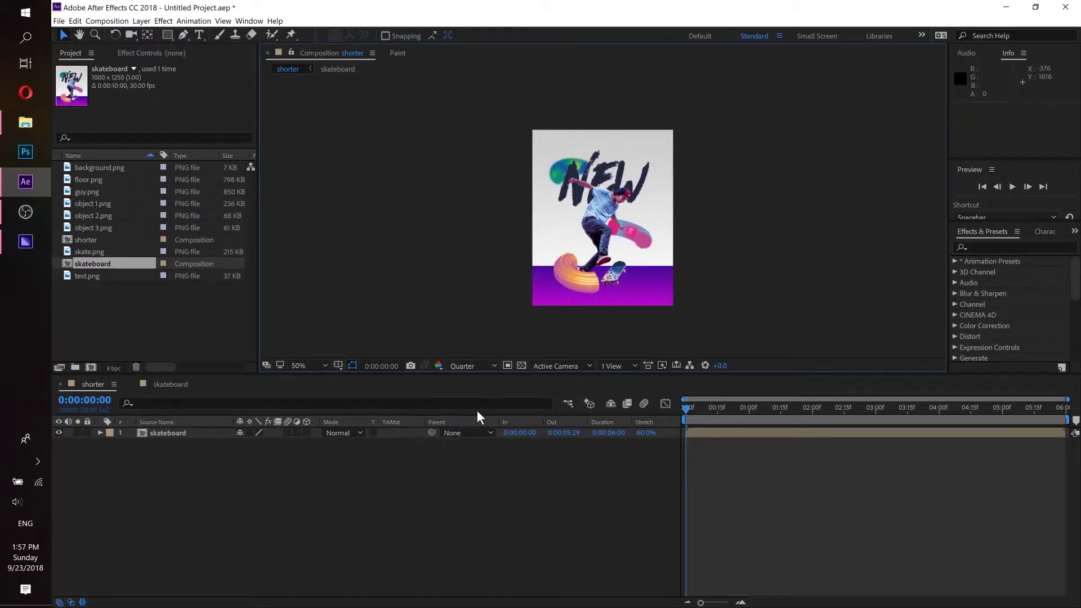
key("space")
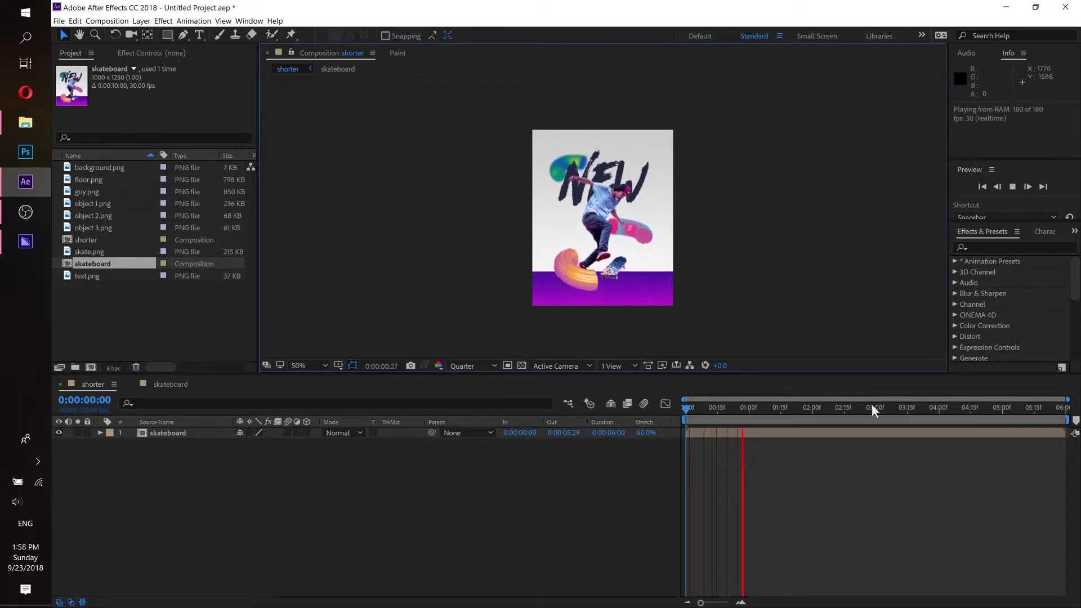
key("space")
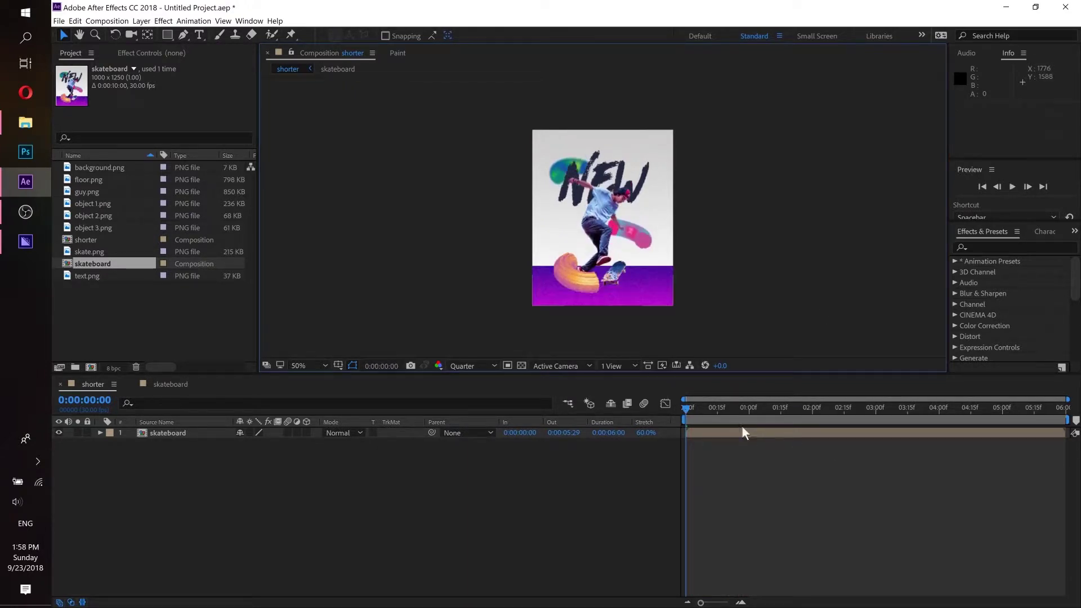
left_click(476, 366)
left_click(475, 389)
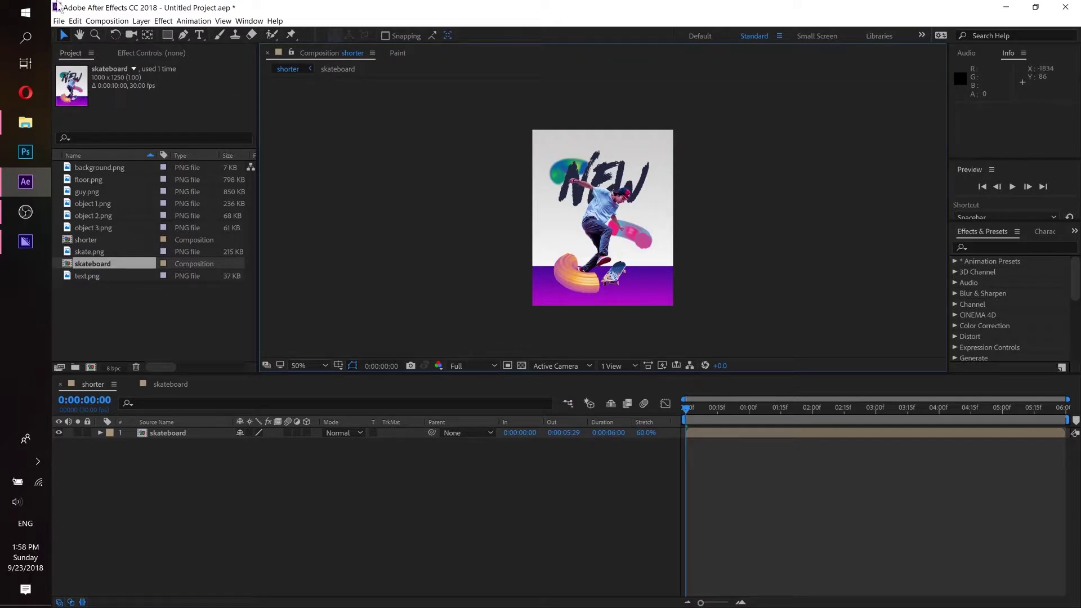
Add the shorter composition to the Adobe Media Encoder queue and switch to Adobe Media Encoder.
left_click(110, 24)
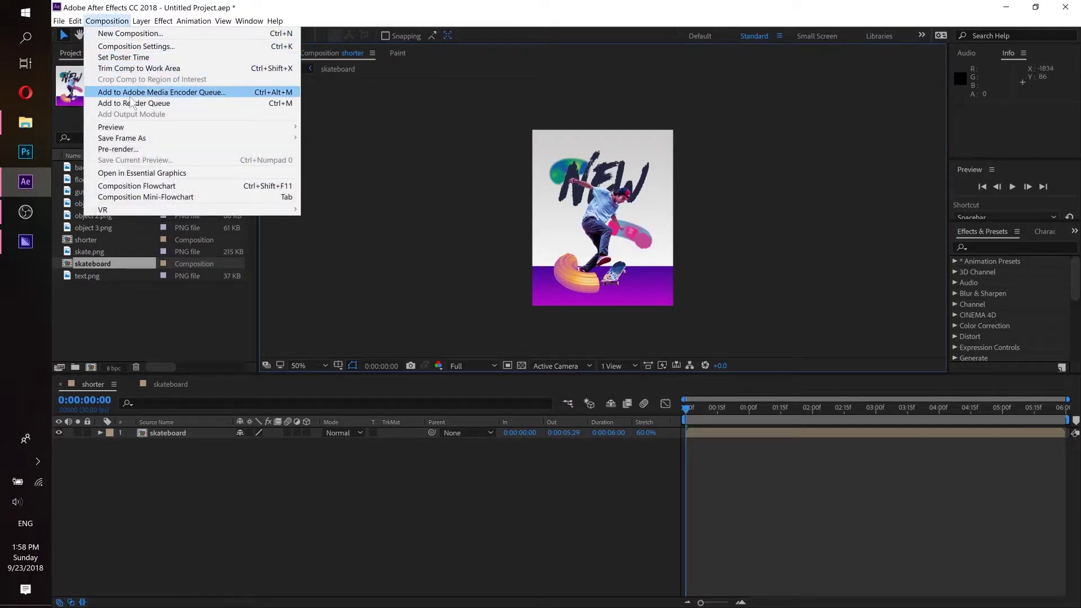
left_click(172, 93)
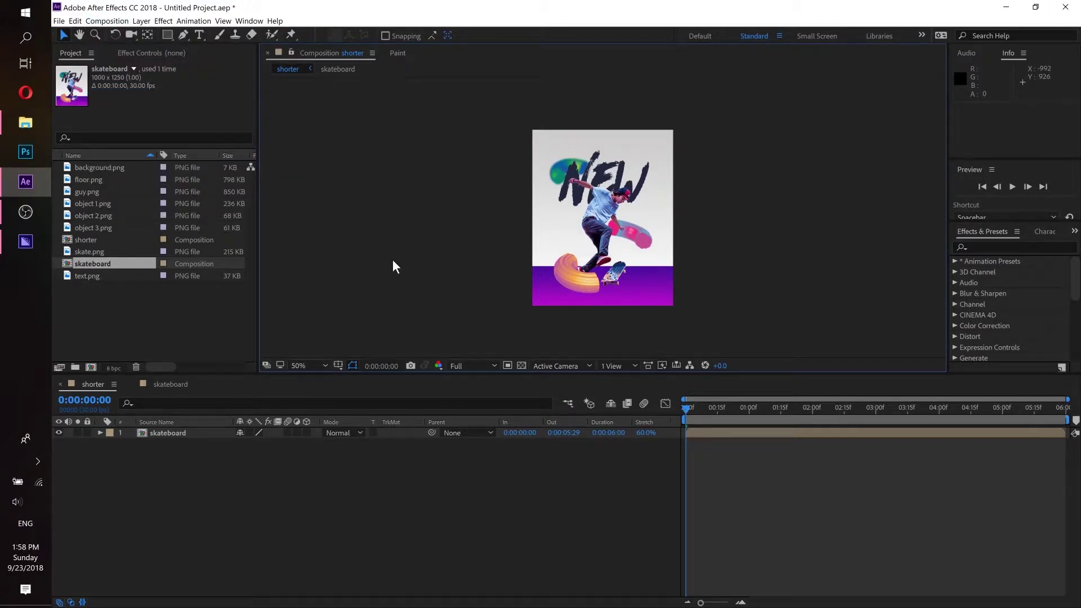
left_click(25, 242)
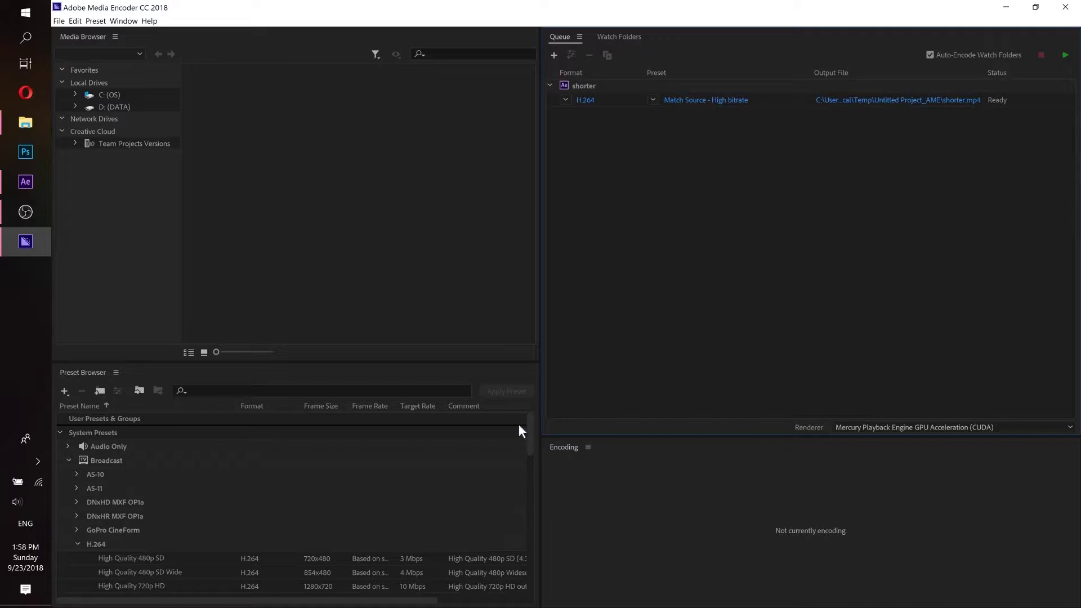
Find the H.264 High Quality 1080p HD preset among the broadcast presets and apply it to the queued shorter output.
left_click_drag(531, 435, 532, 457)
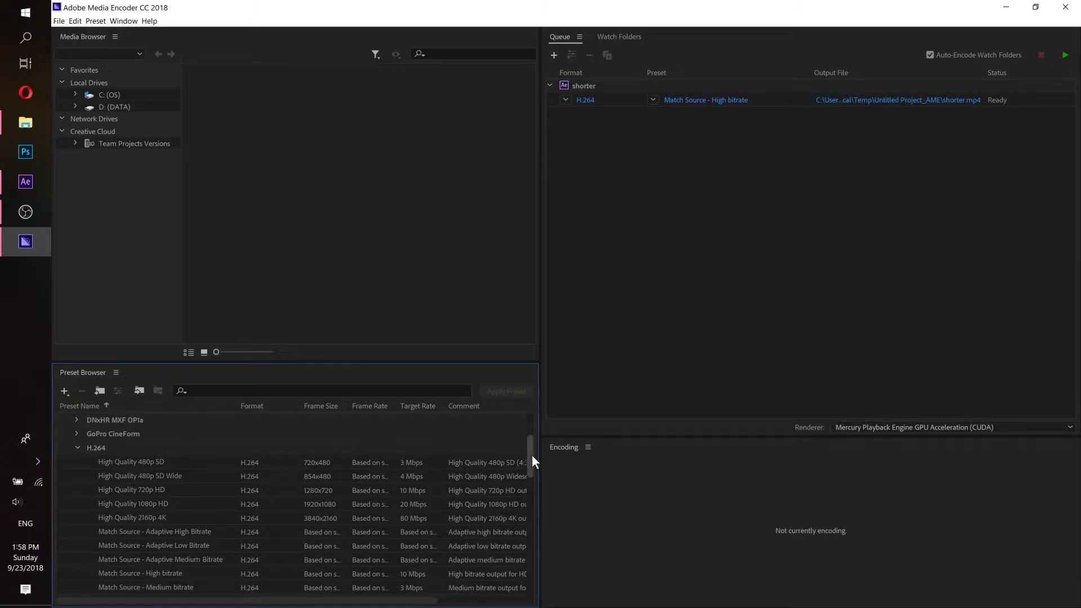
left_click(78, 448)
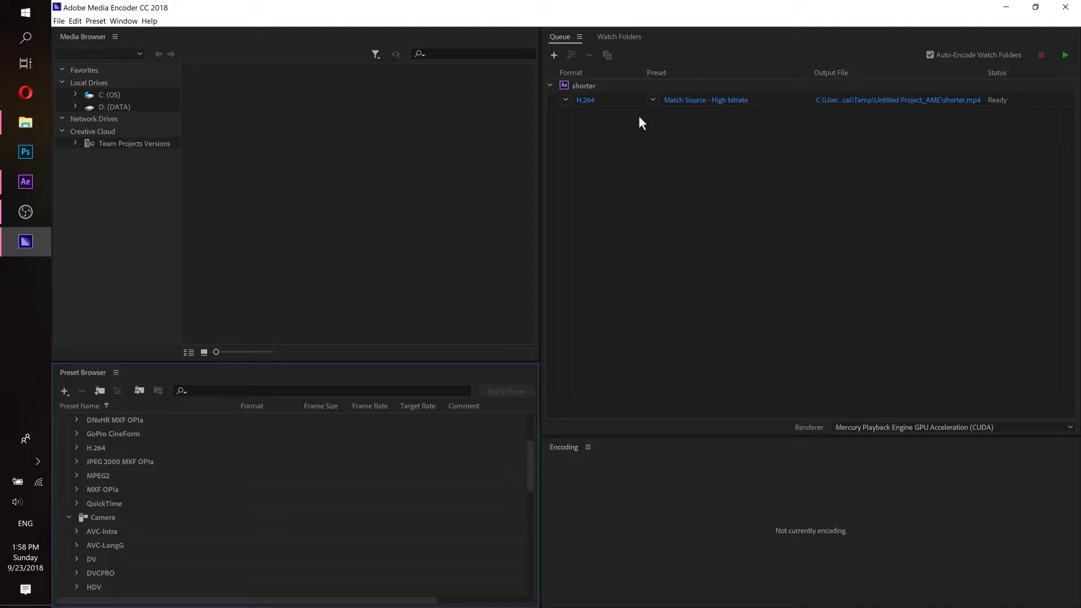
left_click(77, 448)
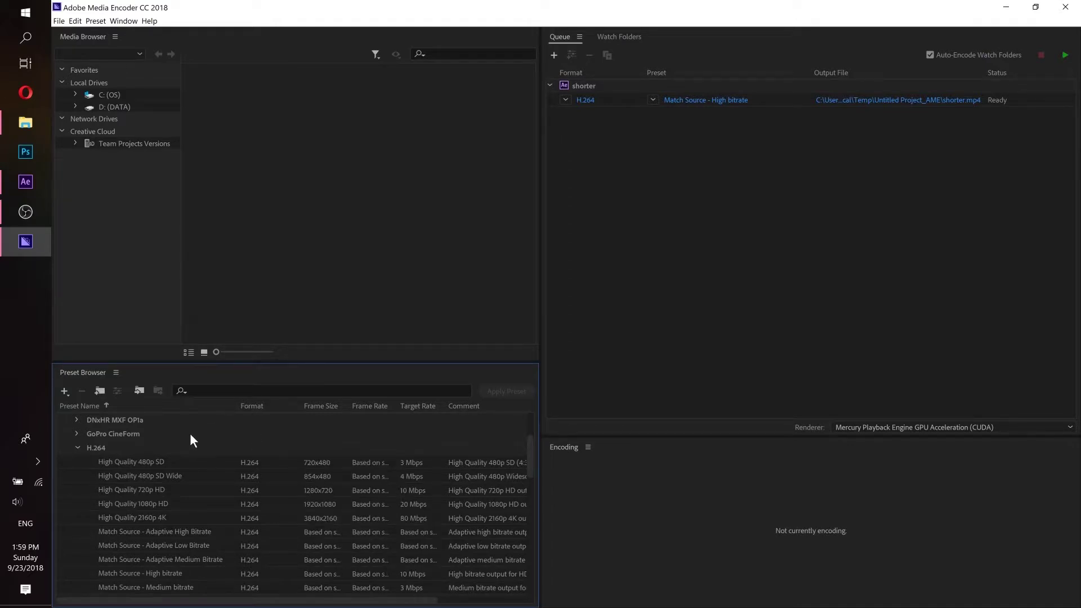
left_click(153, 508)
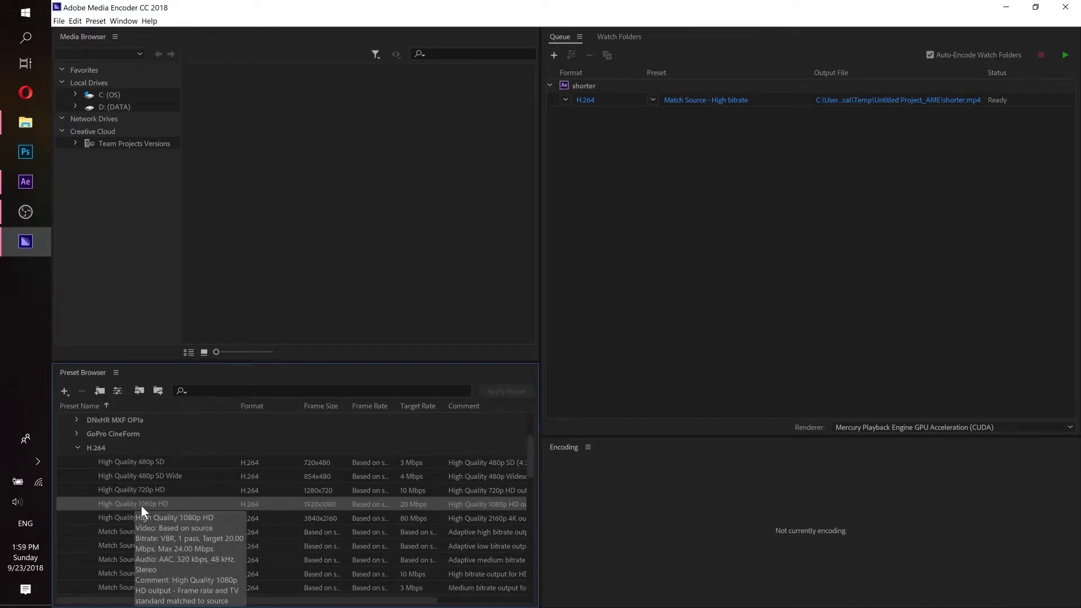
left_click_drag(146, 505, 703, 101)
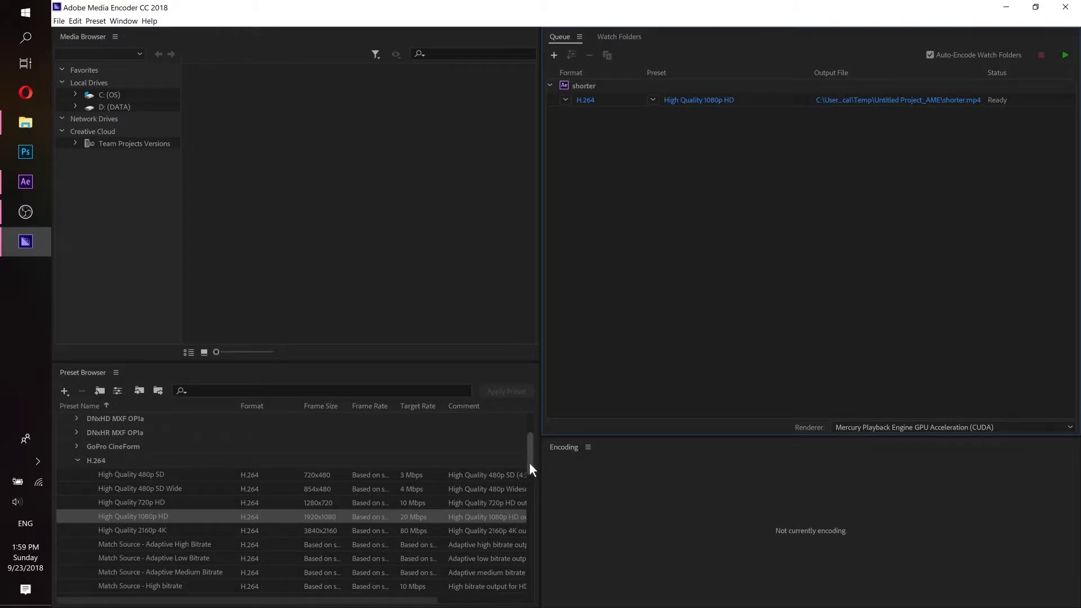
Apply the H.264 Match Source - High bitrate preset to the queued shorter output.
left_click_drag(529, 464, 528, 477)
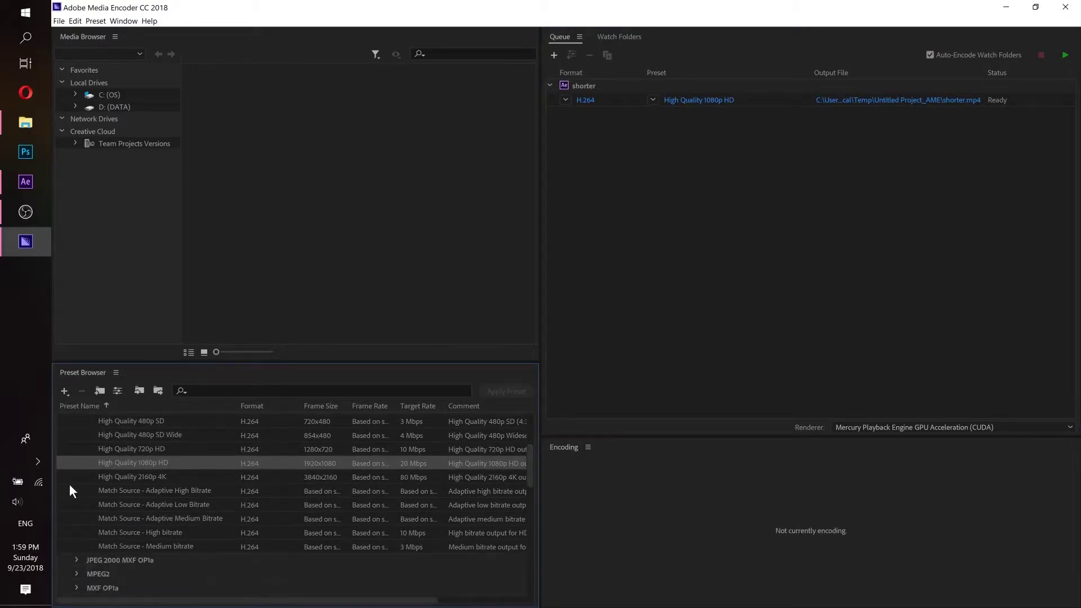
left_click(133, 533)
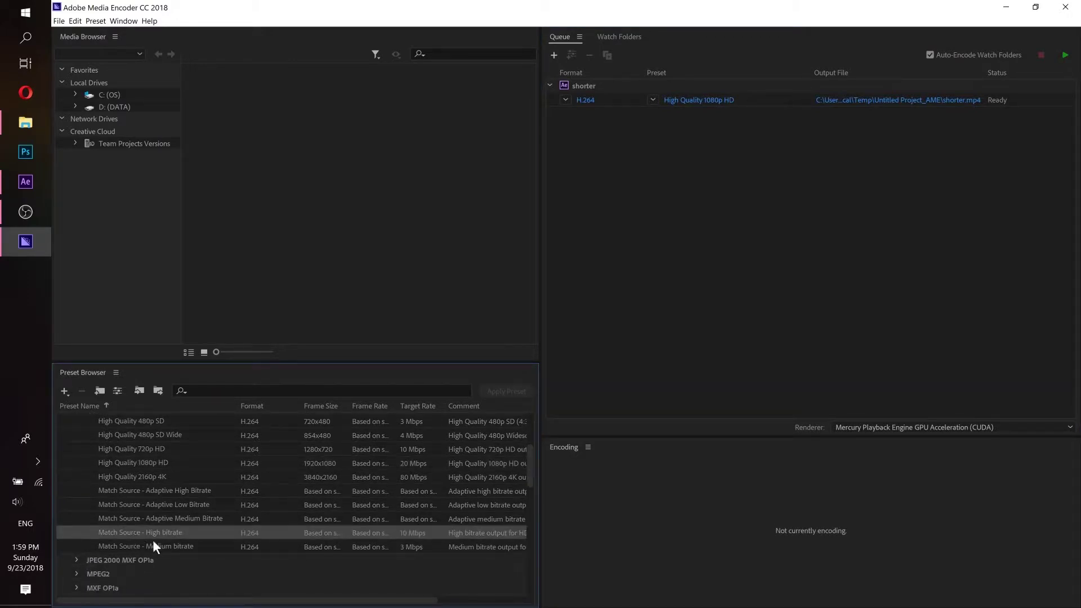
left_click_drag(122, 530, 706, 100)
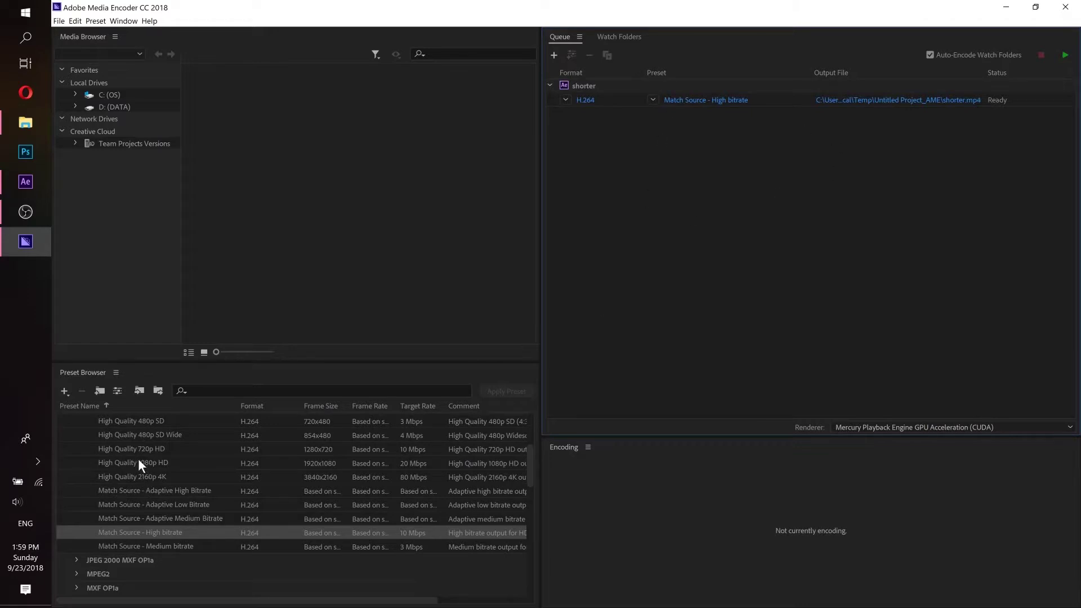
Open the export settings of the queued shorter output and turn off audio export.
mouse_move(138, 462)
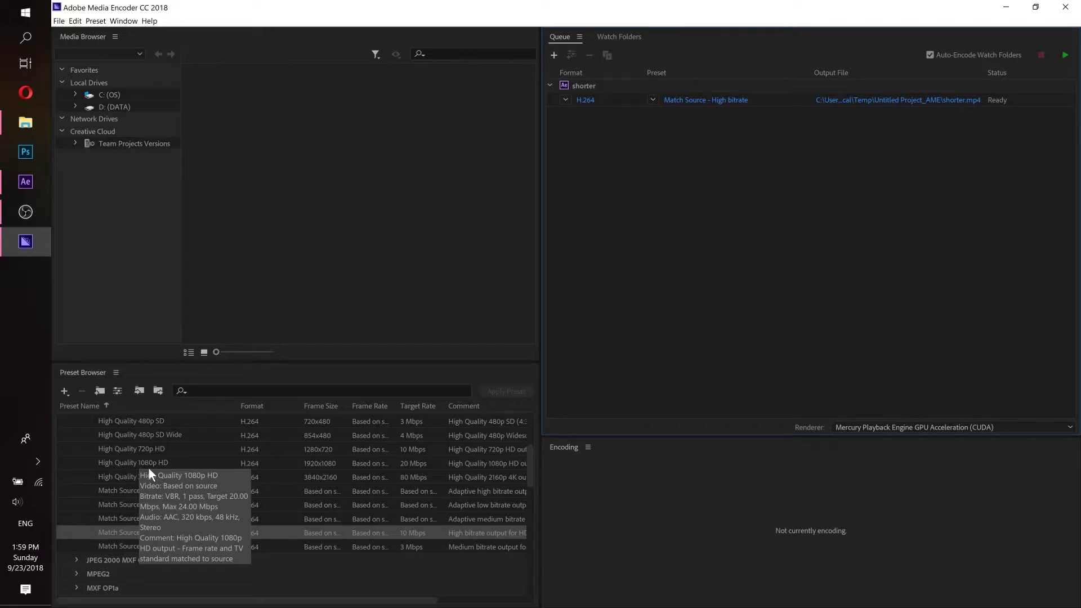
left_click(148, 468)
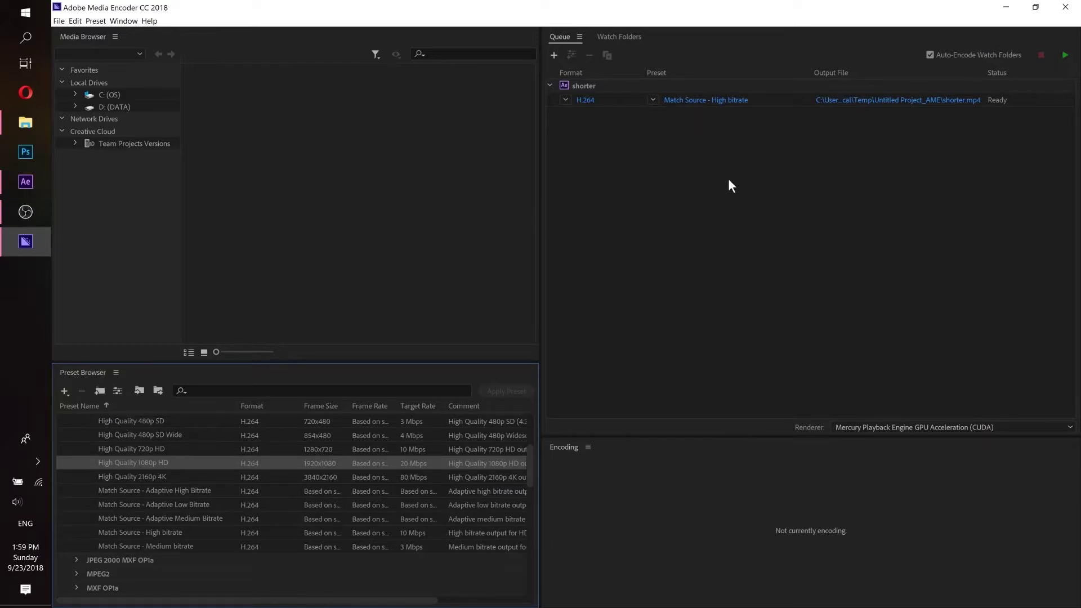
left_click(766, 101)
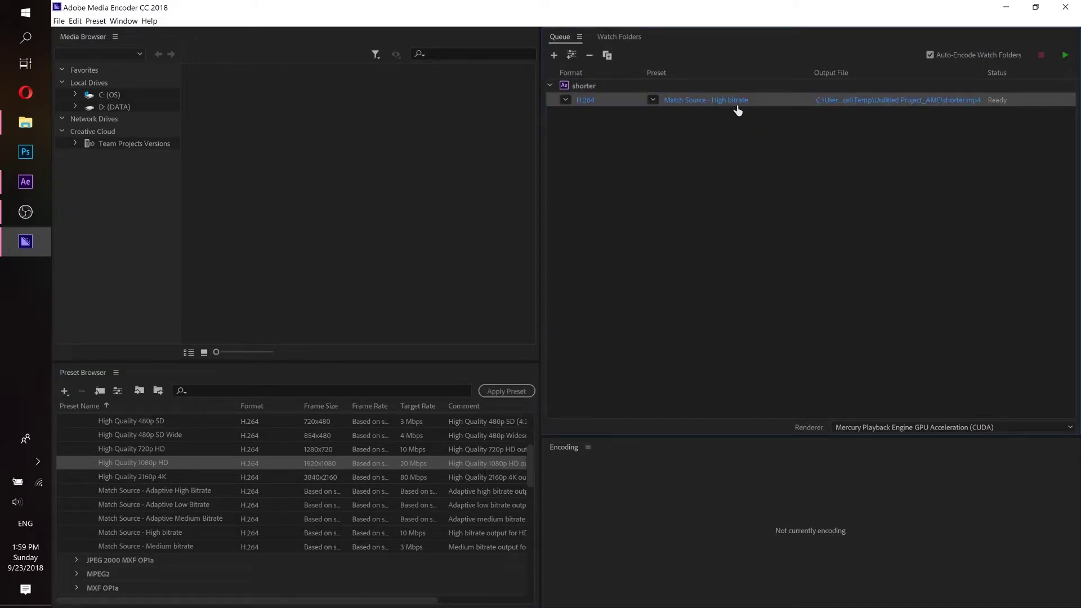
left_click(706, 100)
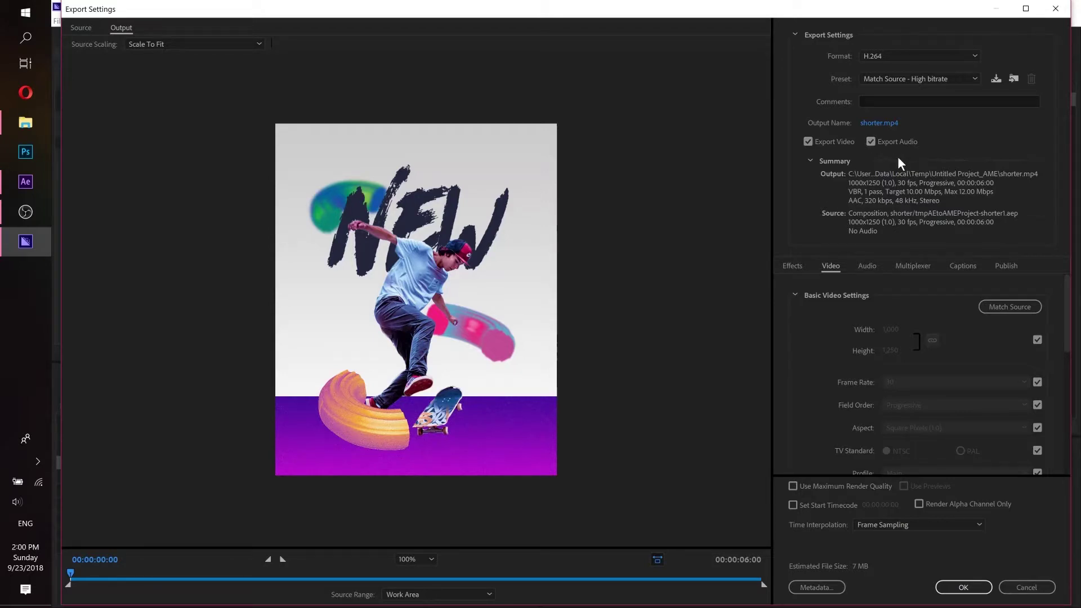
left_click(869, 142)
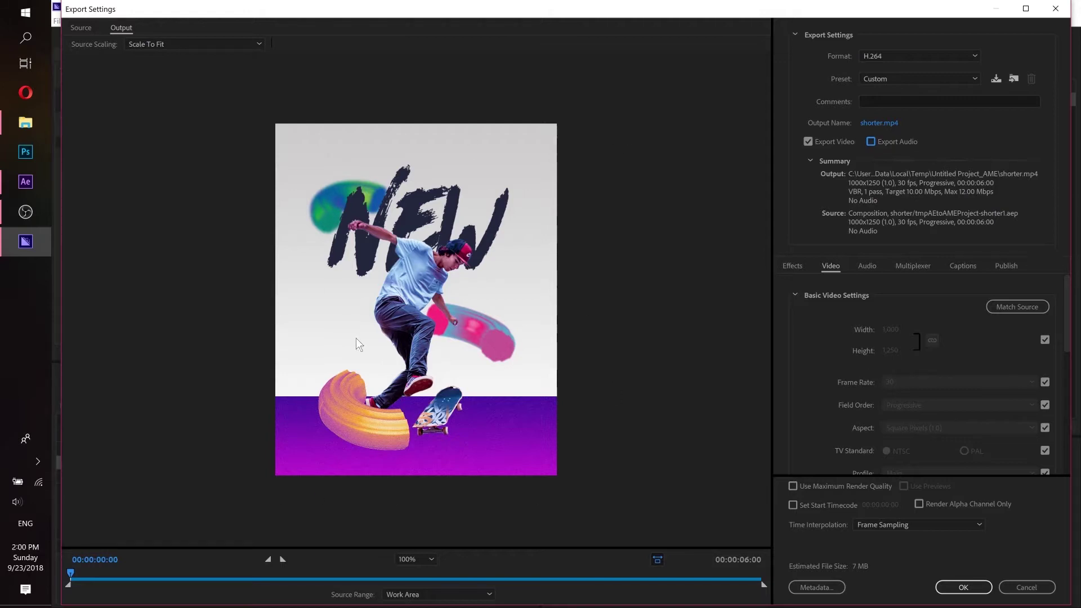
left_click(1044, 339)
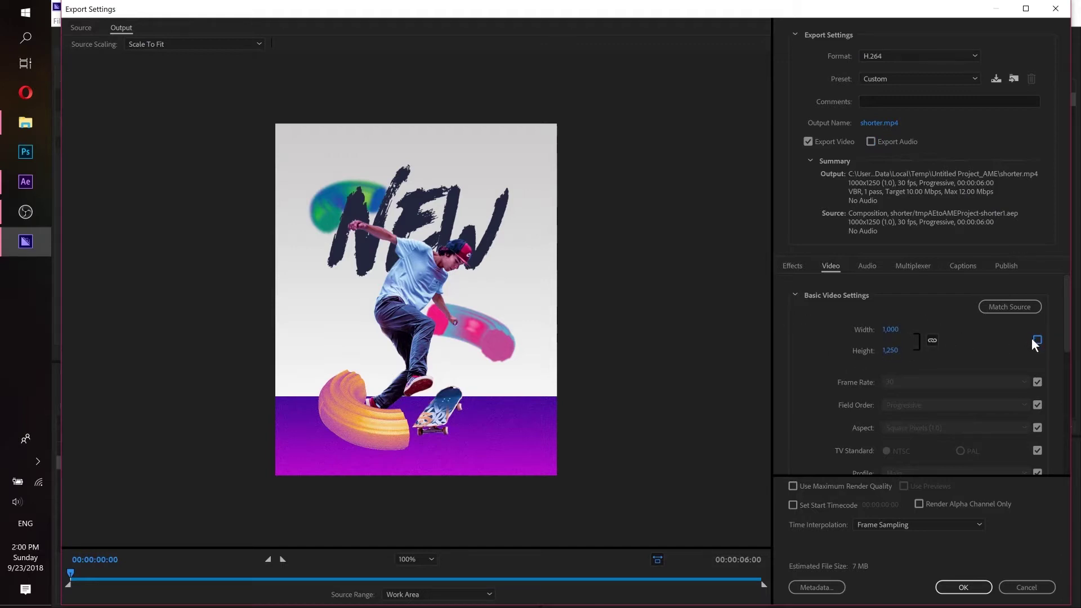
left_click(931, 341)
left_click(1037, 340)
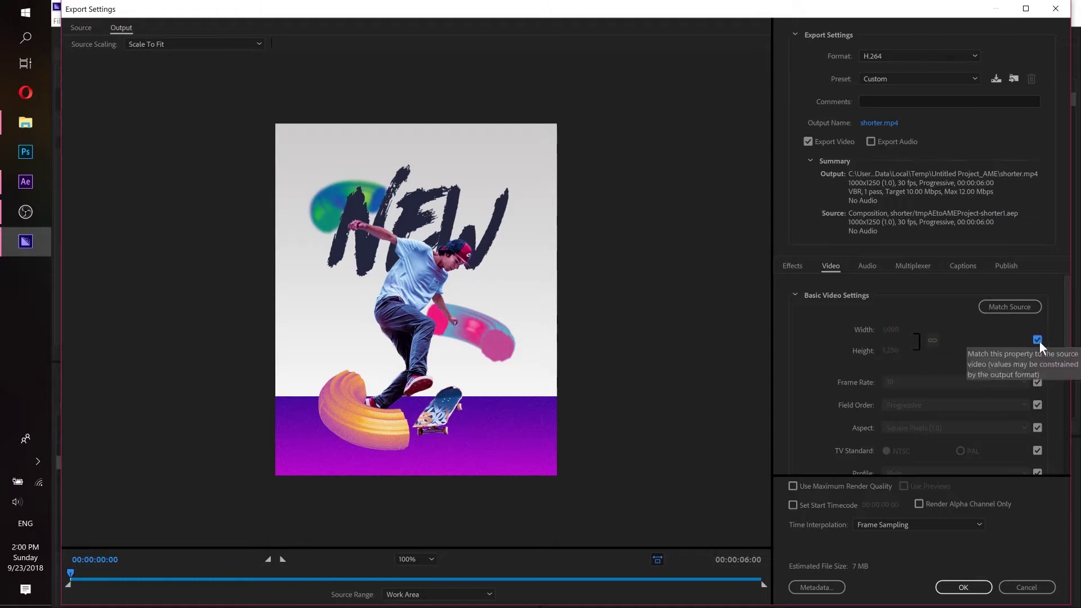
Try a lower target bitrate, set it to 10 Mbps, and accept the export settings.
left_click_drag(1066, 334, 1065, 359)
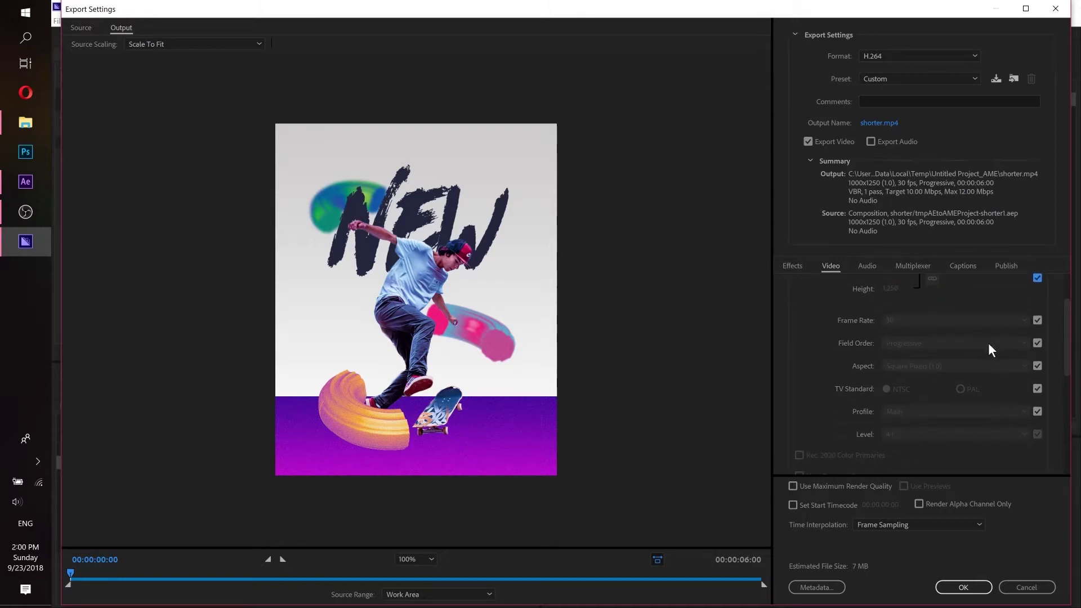
left_click_drag(1068, 338, 1061, 415)
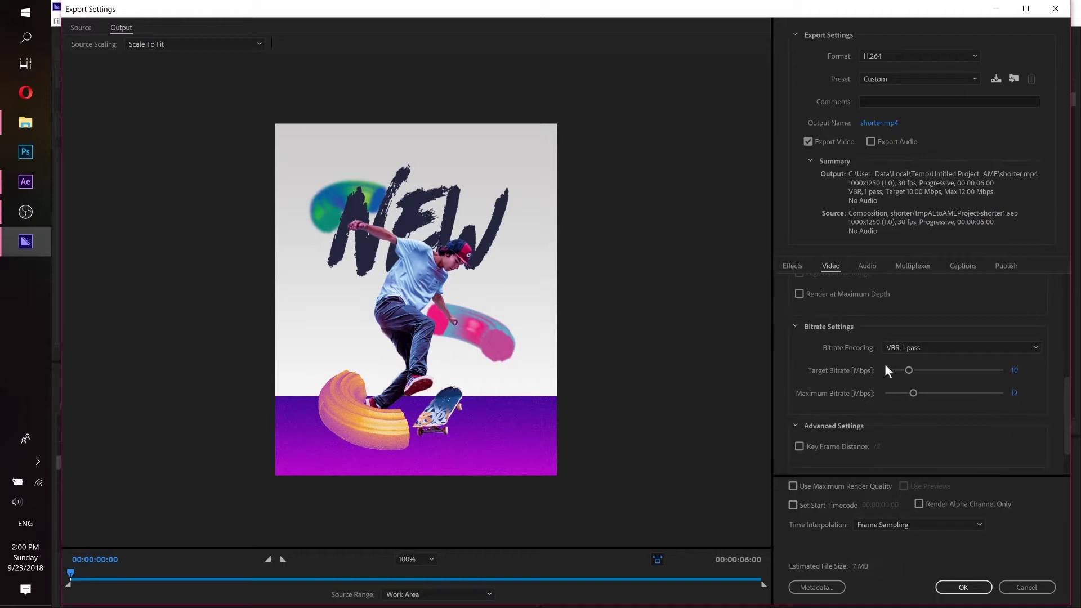
left_click_drag(910, 371, 894, 371)
left_click(1017, 369)
type("1")
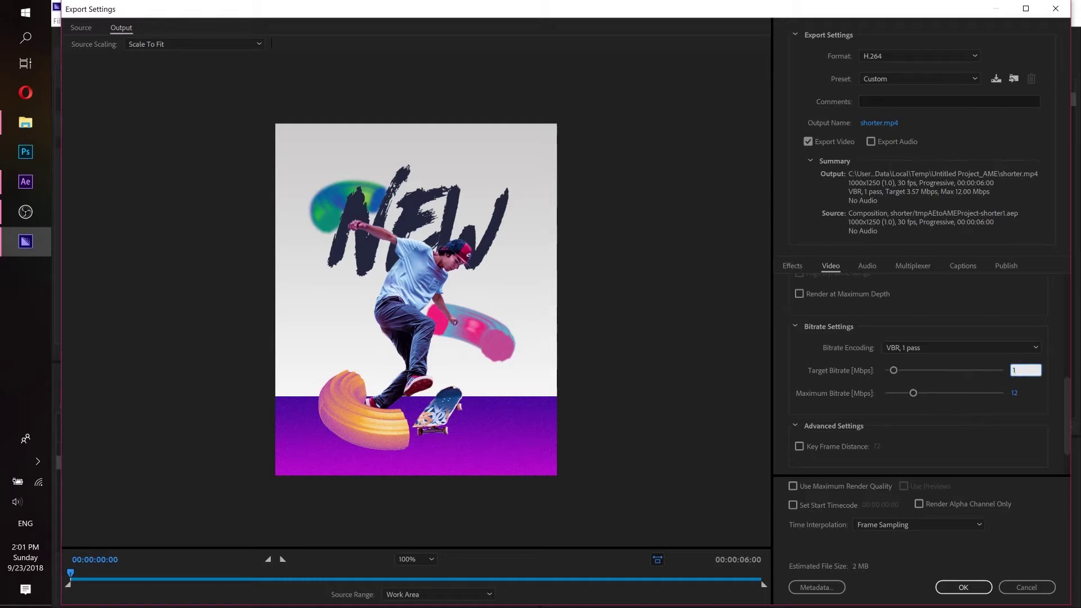
key("Return")
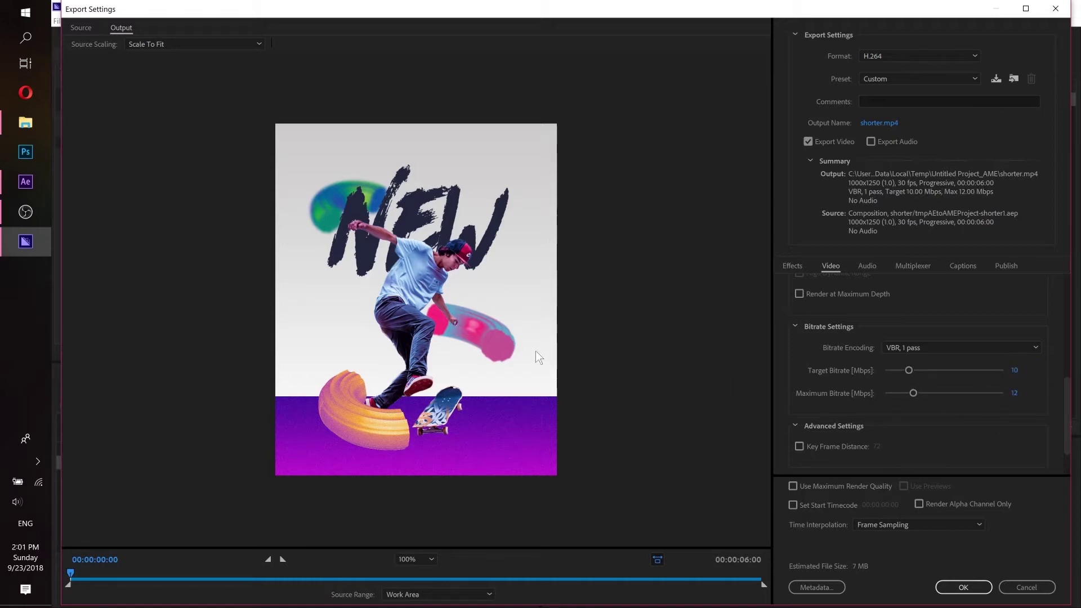
scroll(949, 329, "up", 6)
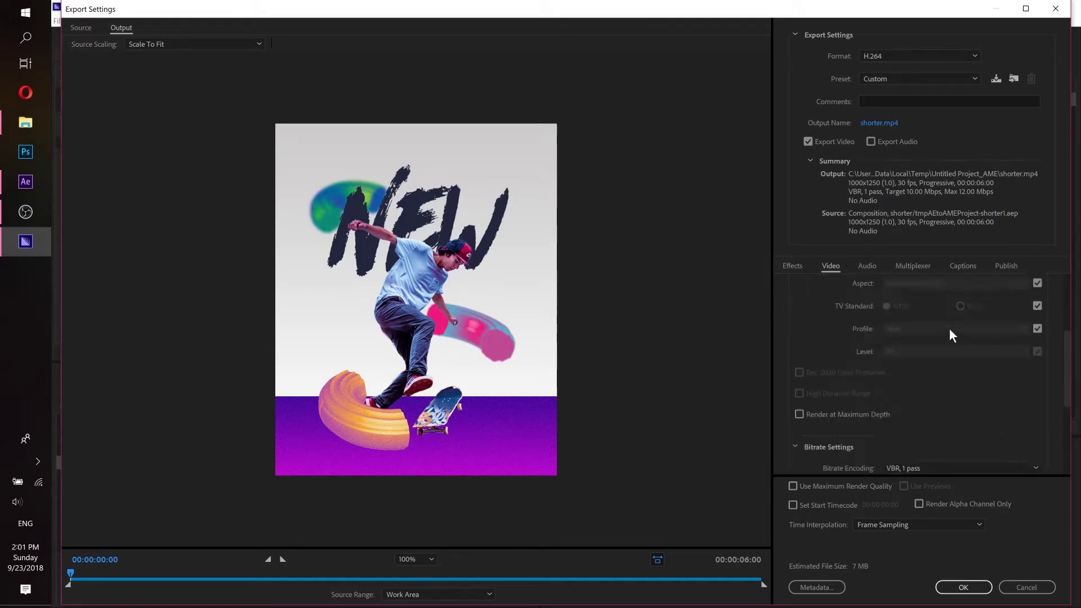
scroll(844, 349, "down", 6)
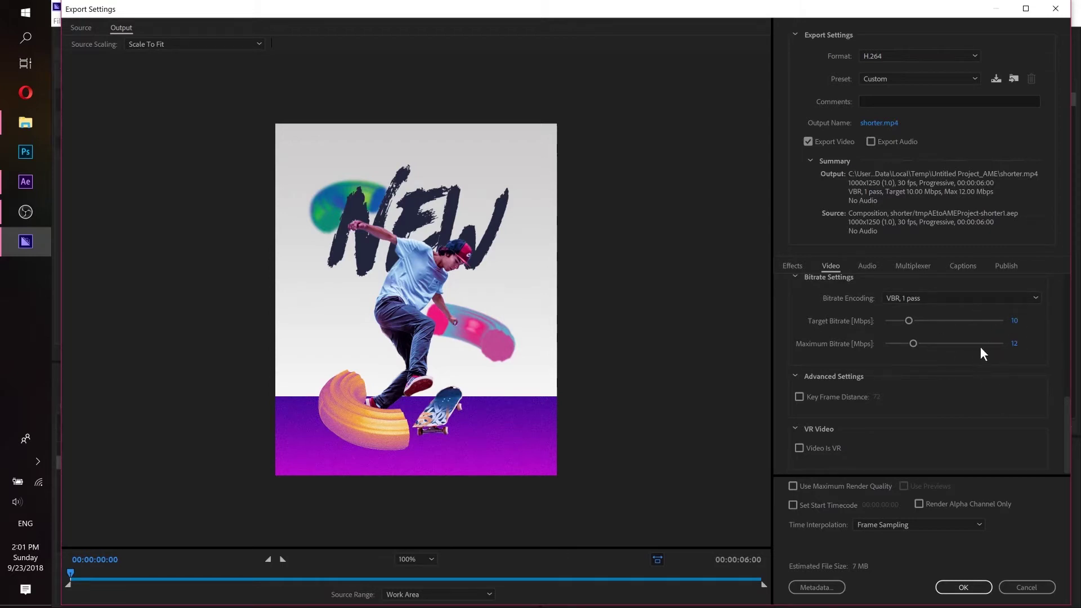
left_click(963, 588)
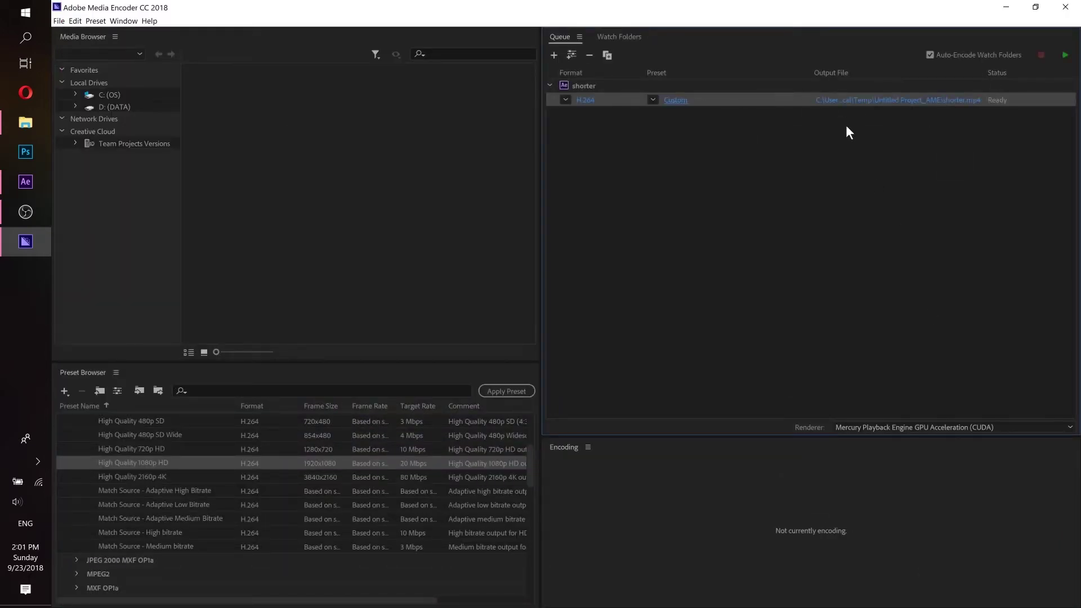
Set the output file to shorter.mp4 in the ae project folder on the Desktop and start encoding the queue.
left_click(901, 101)
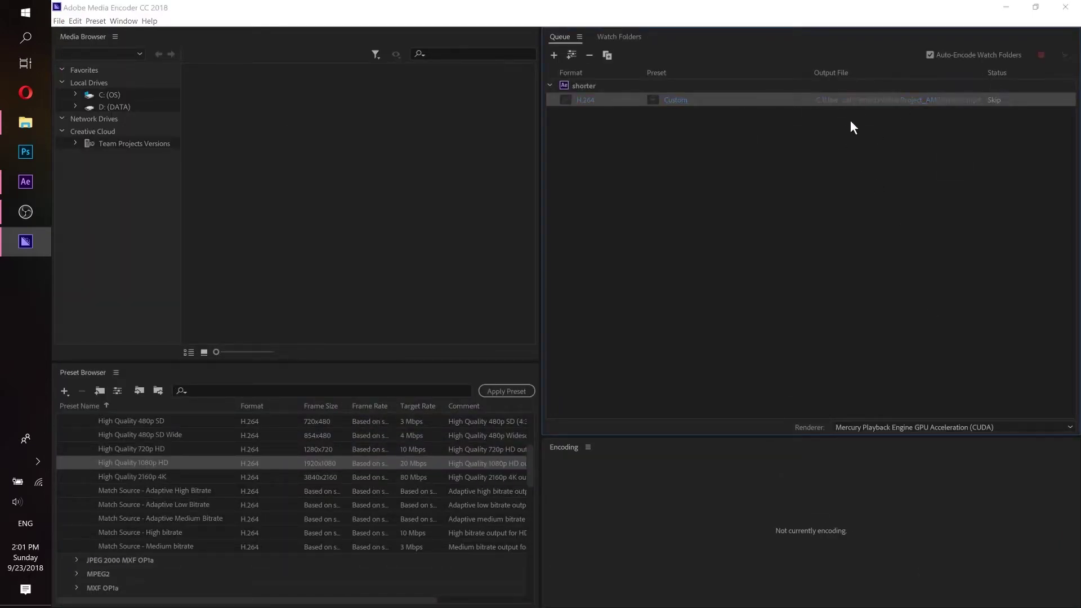
left_click_drag(228, 43, 306, 50)
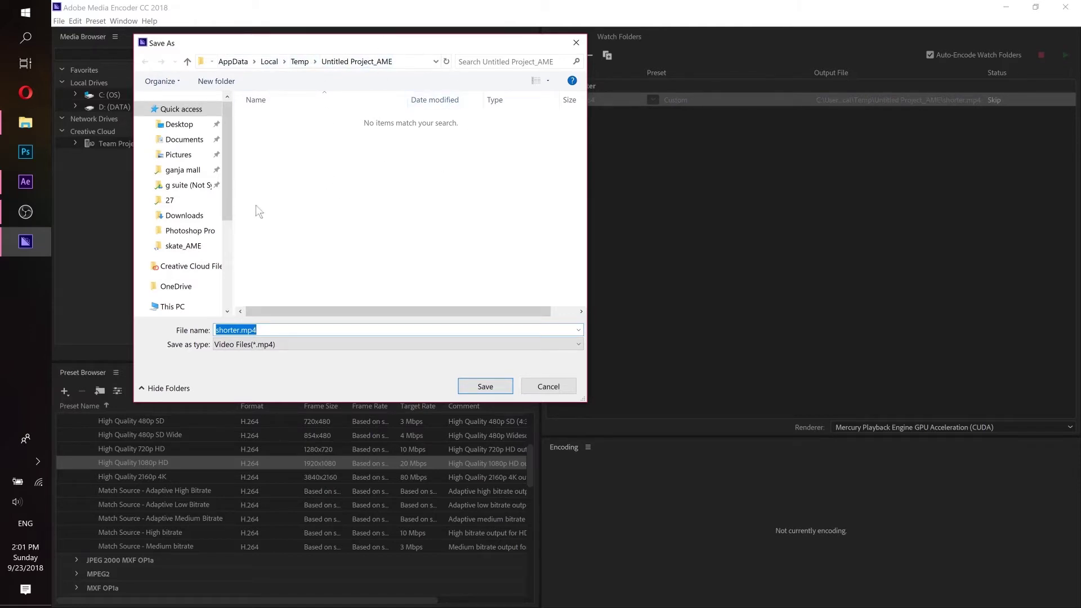
left_click(178, 128)
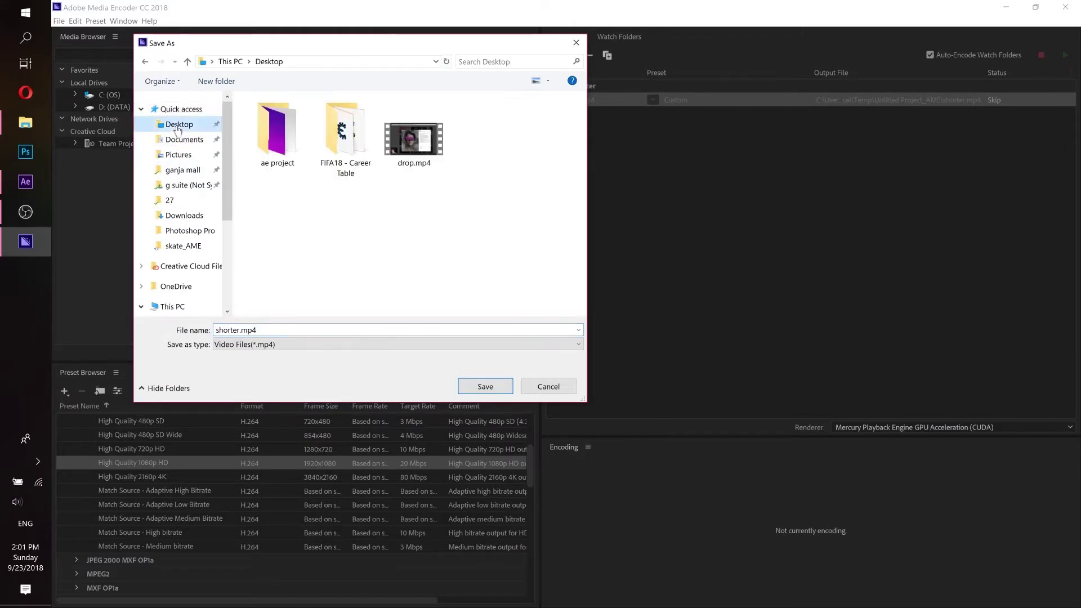
double_click(277, 135)
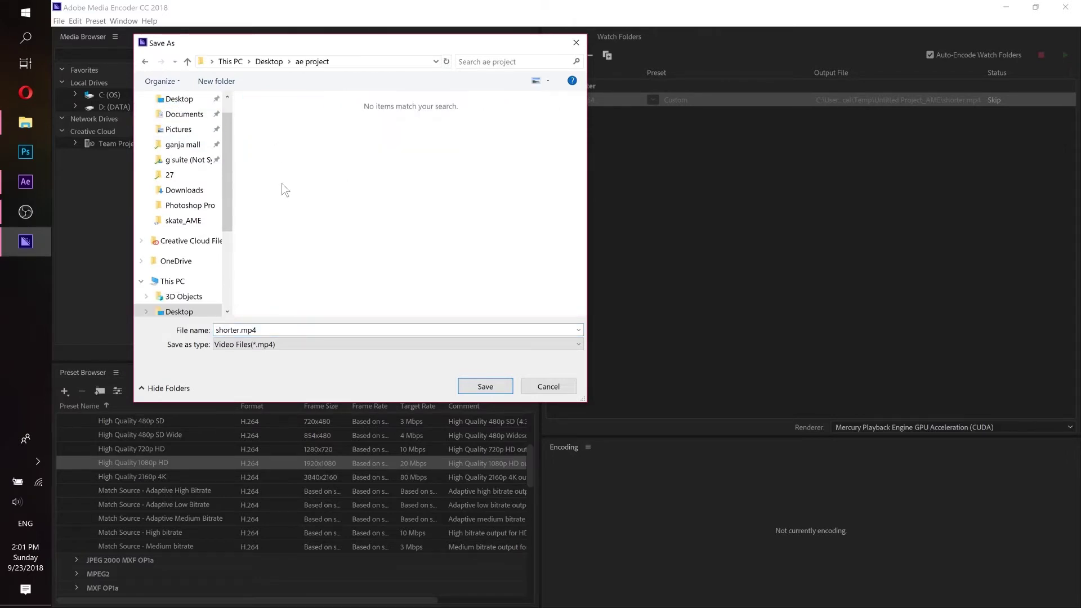
double_click(254, 330)
left_click(477, 386)
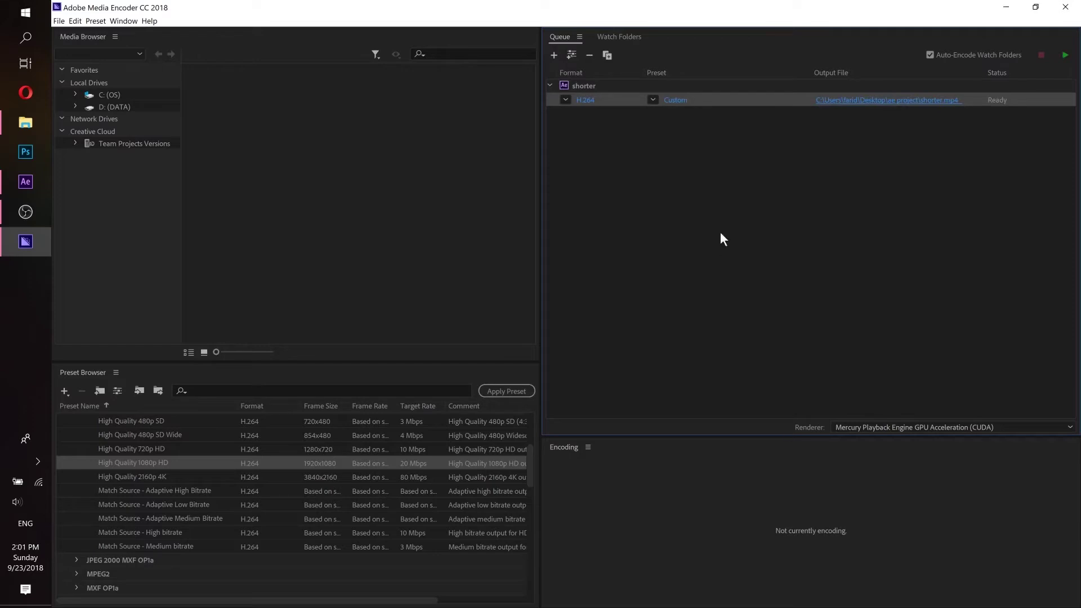
left_click(1064, 54)
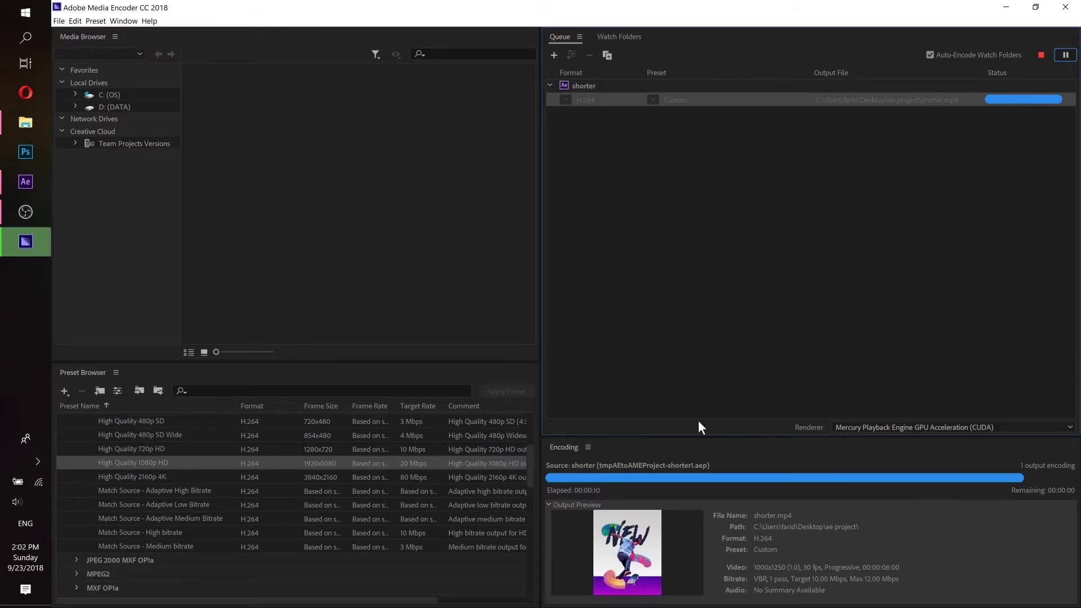
Switch to File Explorer and play shorter.mp4 from the ae project folder on the Desktop.
left_click(33, 121)
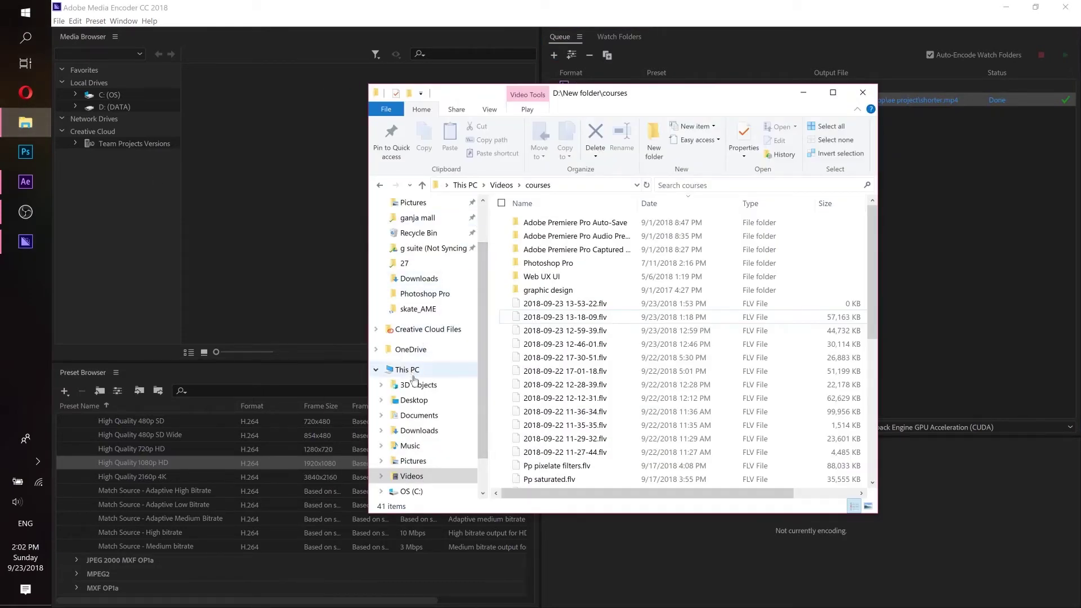
left_click(413, 399)
double_click(558, 231)
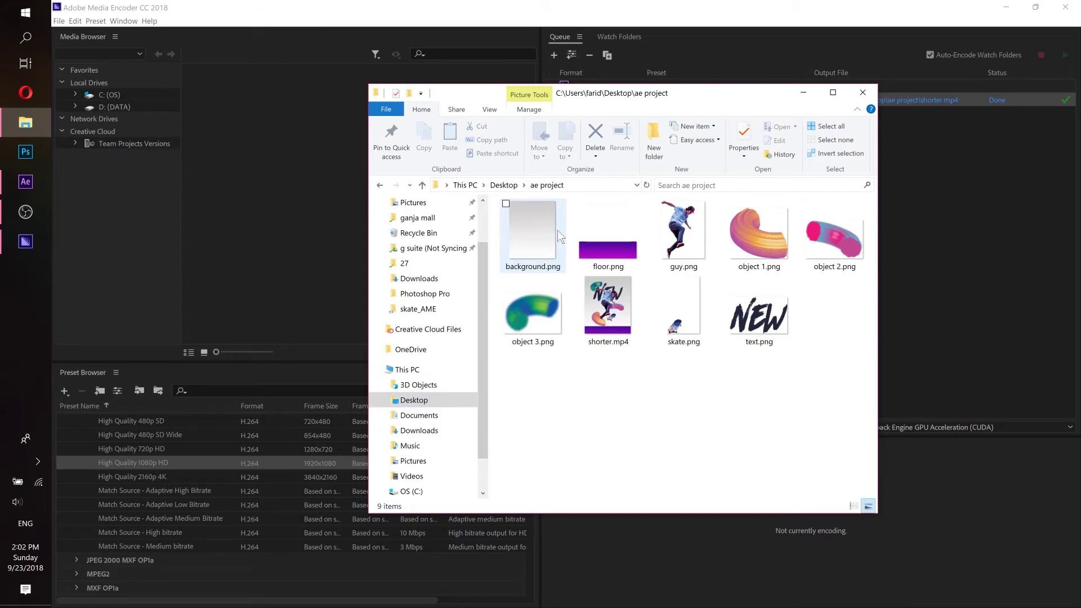
left_click(619, 299)
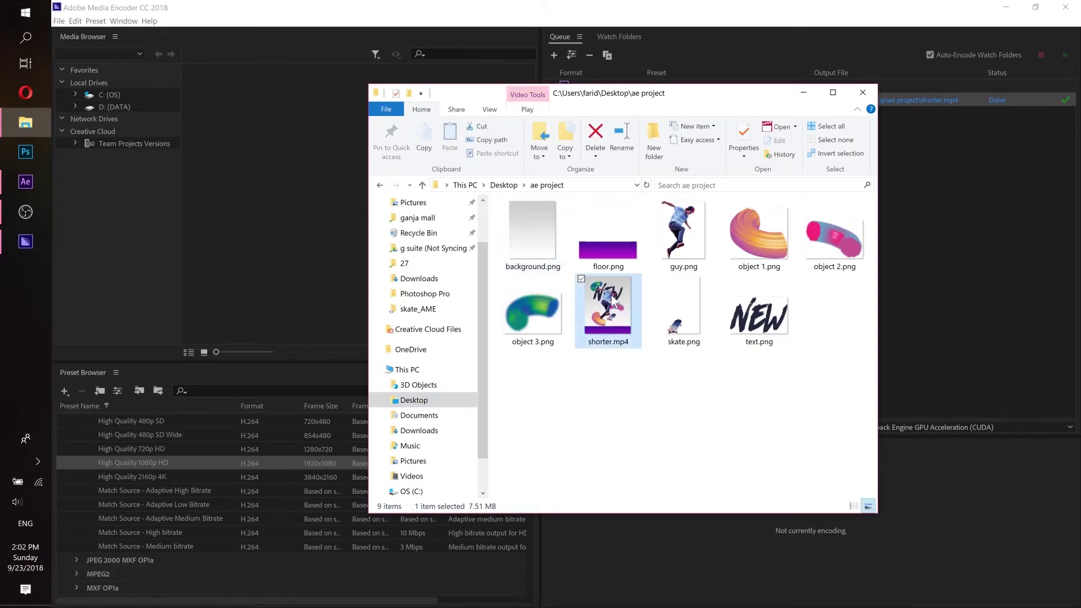
double_click(613, 302)
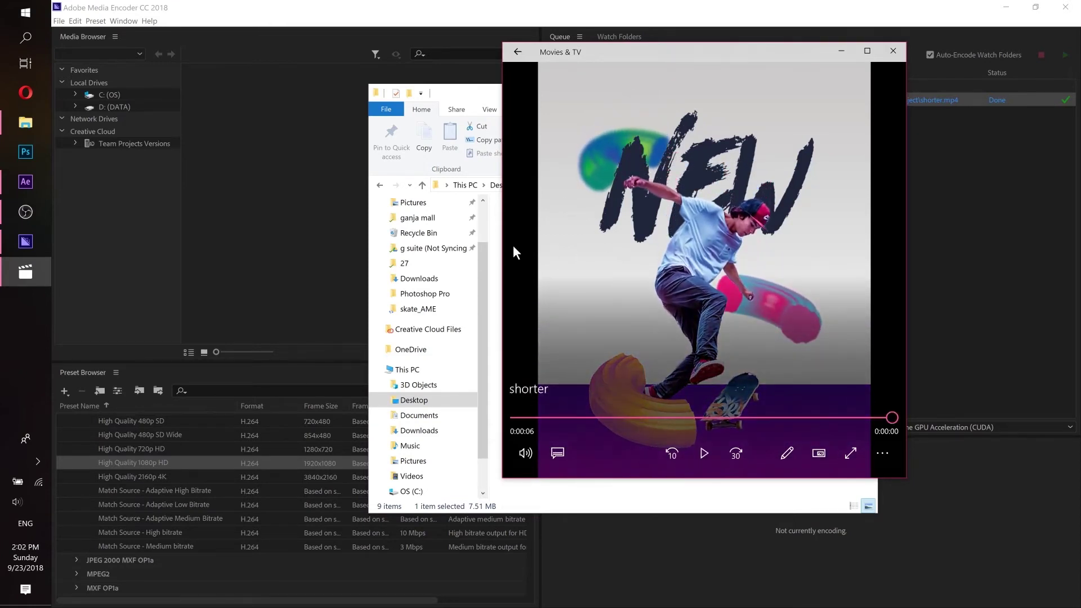
Watch the exported video full screen with Repeat turned on, and return the player to a floating window.
left_click_drag(728, 48, 632, 51)
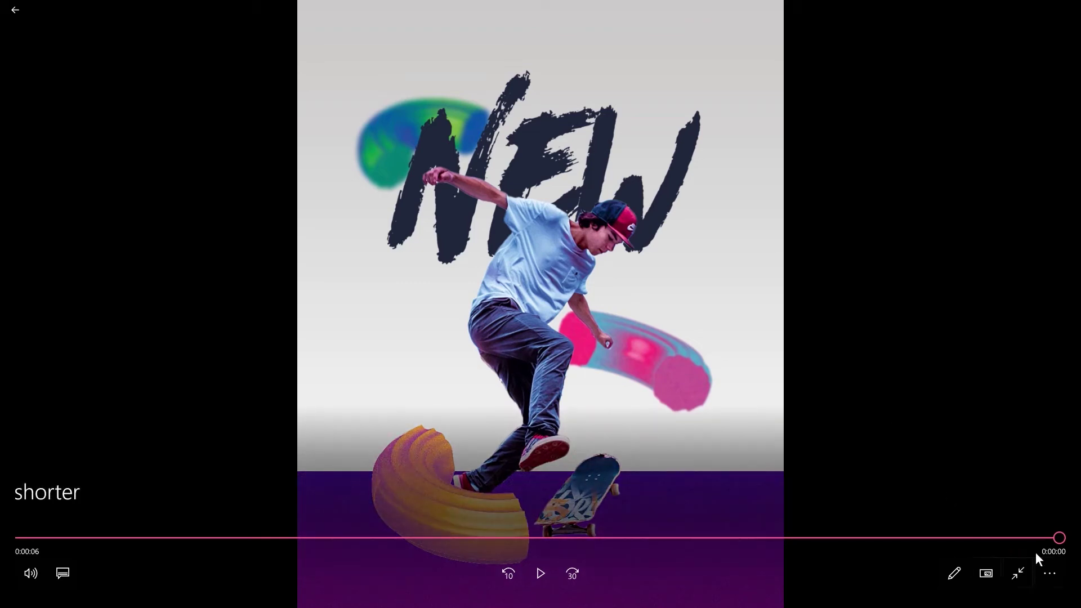
left_click(1048, 572)
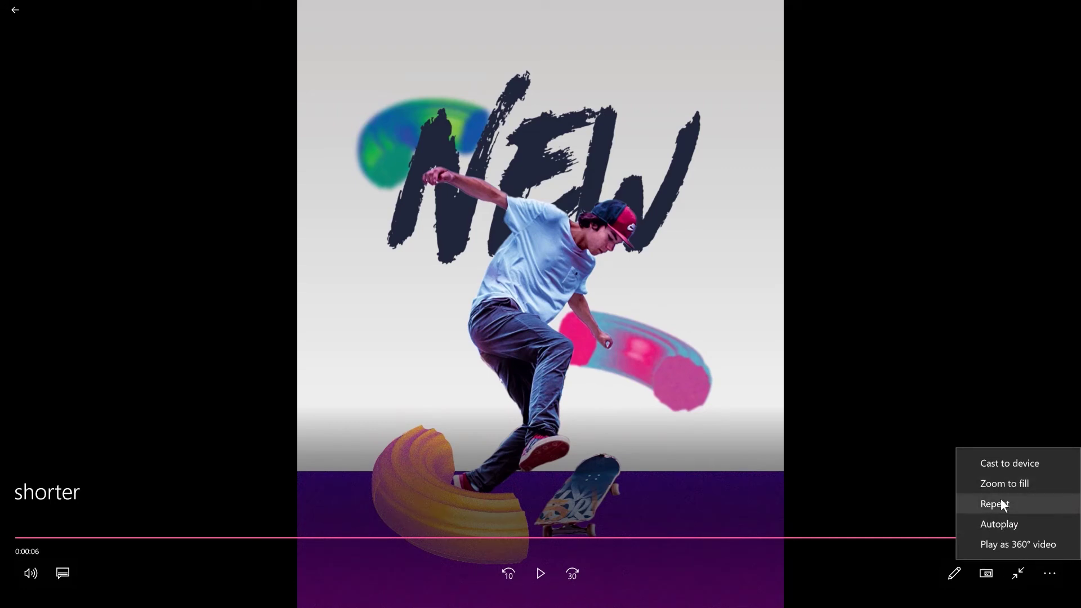
left_click(1001, 502)
left_click(540, 573)
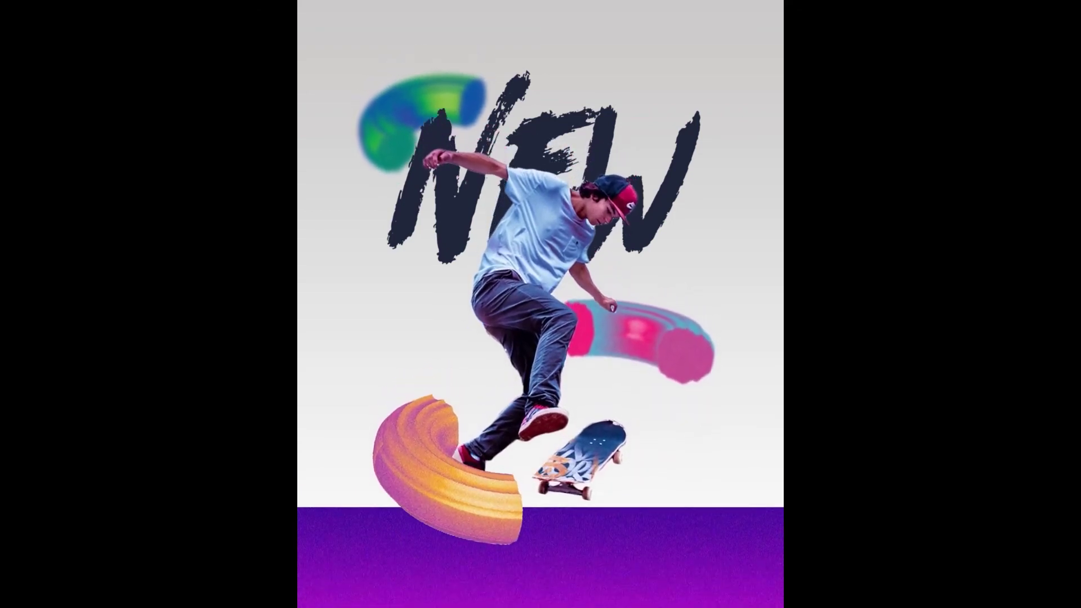
key("Escape")
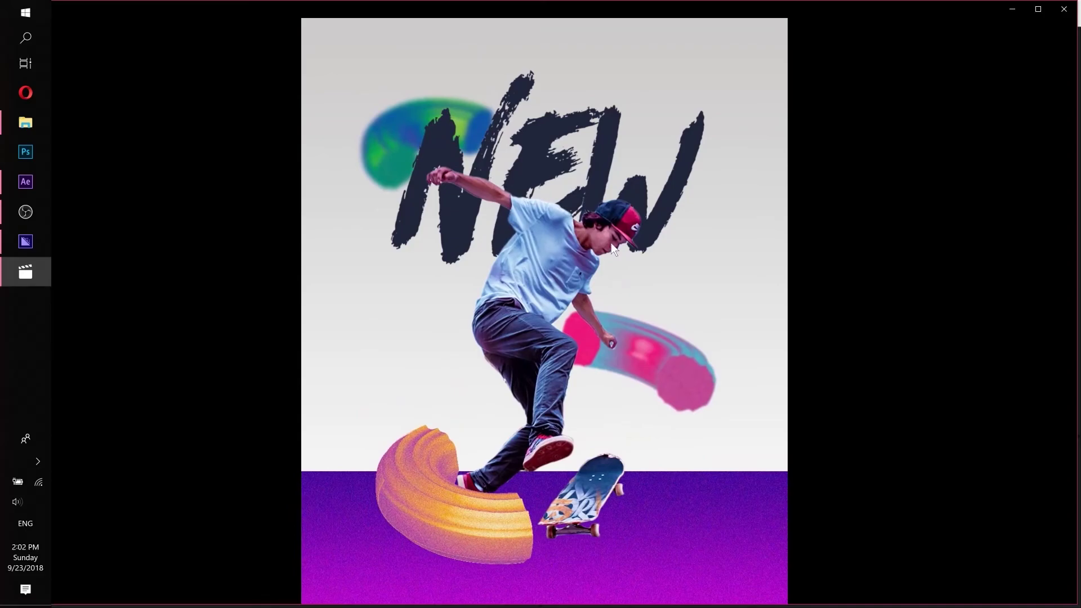
left_click_drag(677, 4, 589, 85)
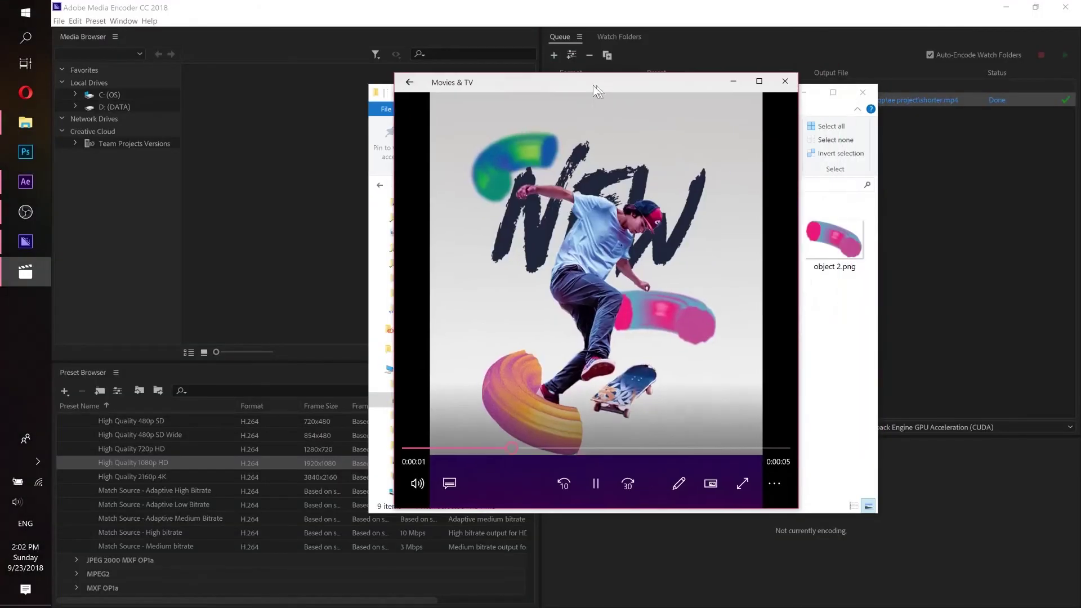